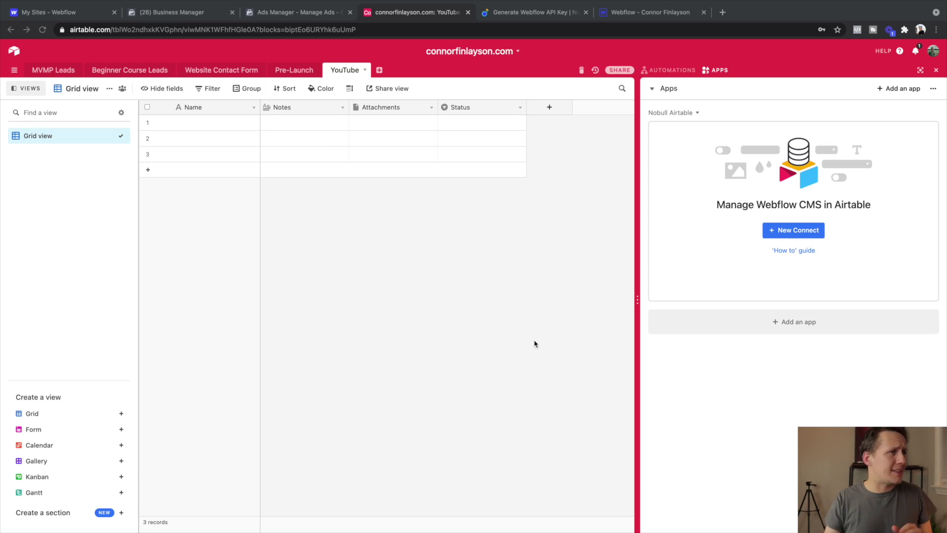
# Switch to the Webflow Designer to check the site's CMS collection.
pyautogui.moveTo(639, 17)
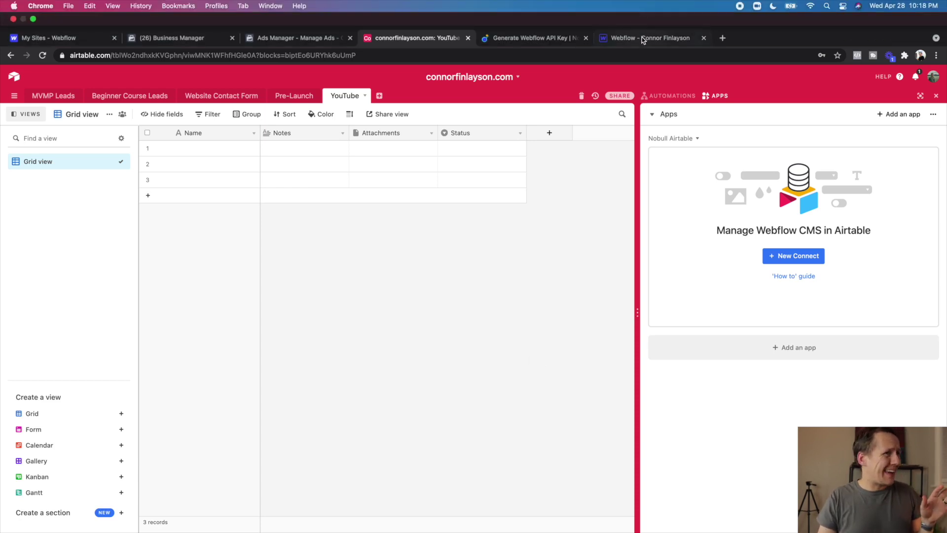
pyautogui.click(641, 37)
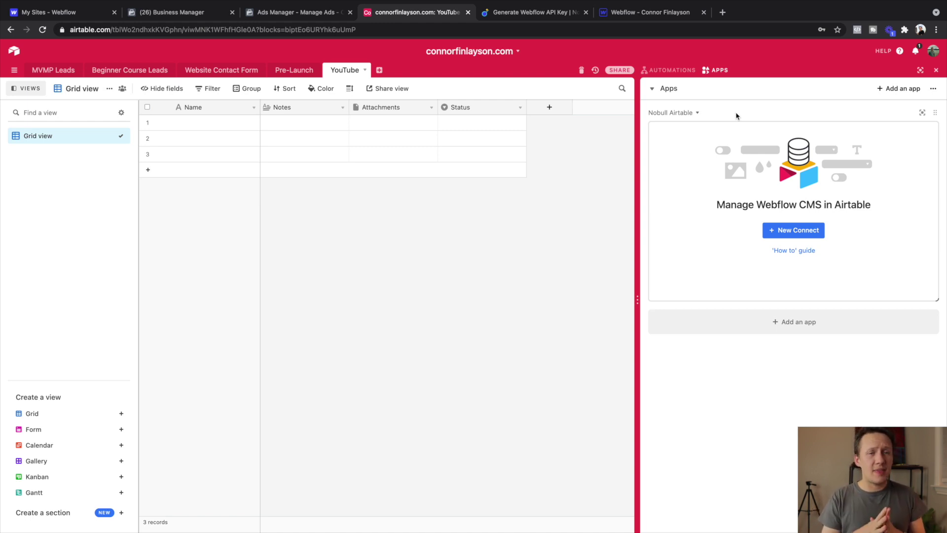
# Start a new connection in the Nobull Airtable app and choose the Webflow site to connect.
pyautogui.click(793, 230)
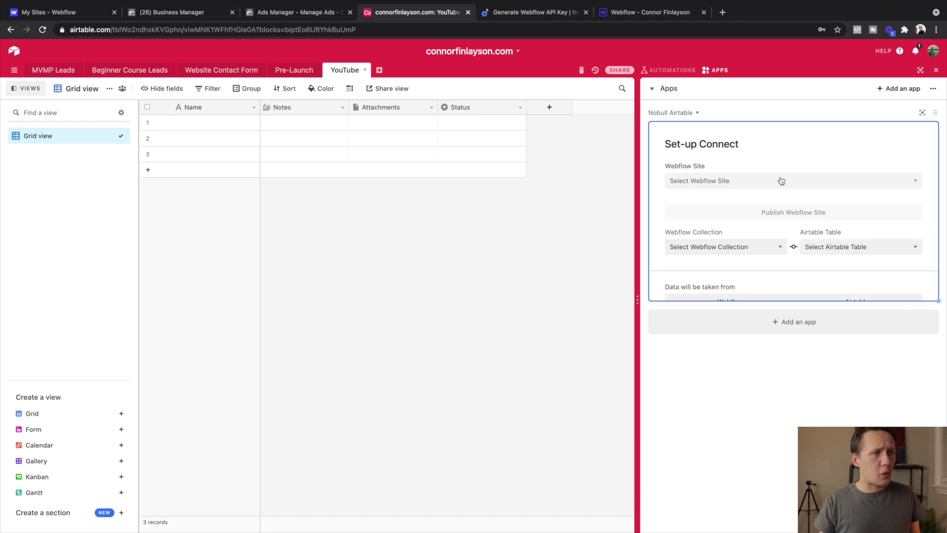
pyautogui.click(781, 181)
pyautogui.click(715, 192)
pyautogui.scroll(-3, 717, 205)
pyautogui.scroll(3, 703, 192)
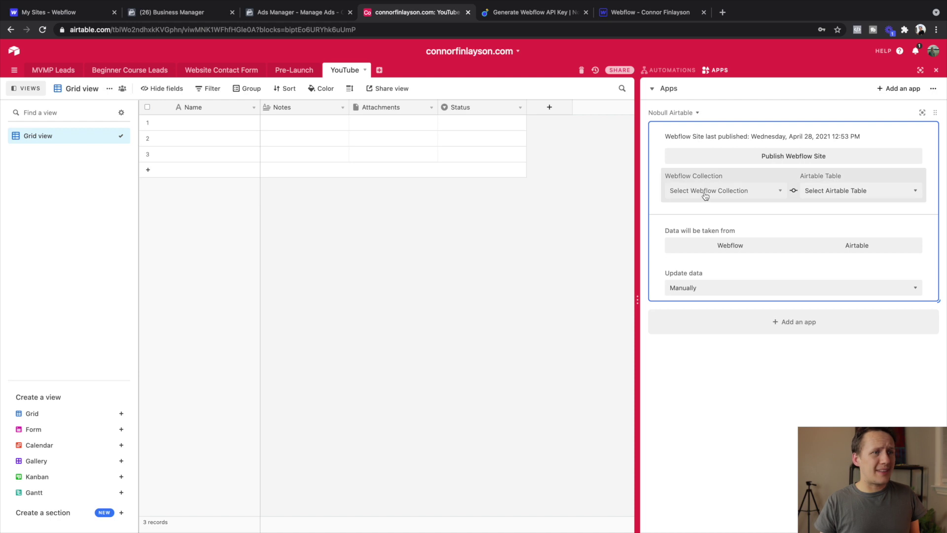
# Link the YouTubes Webflow collection to the YouTube Airtable table.
pyautogui.click(705, 194)
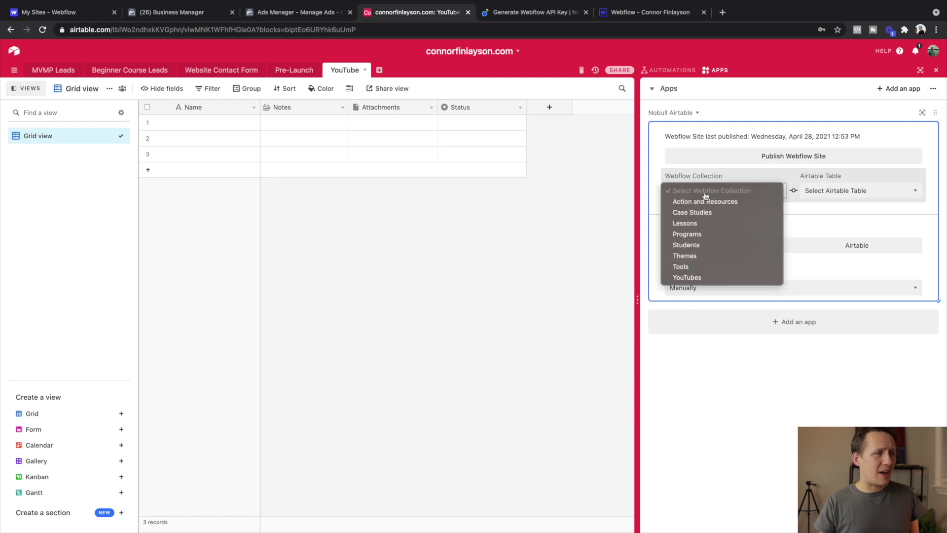
pyautogui.click(711, 277)
pyautogui.scroll(-2, 868, 209)
pyautogui.scroll(1, 863, 210)
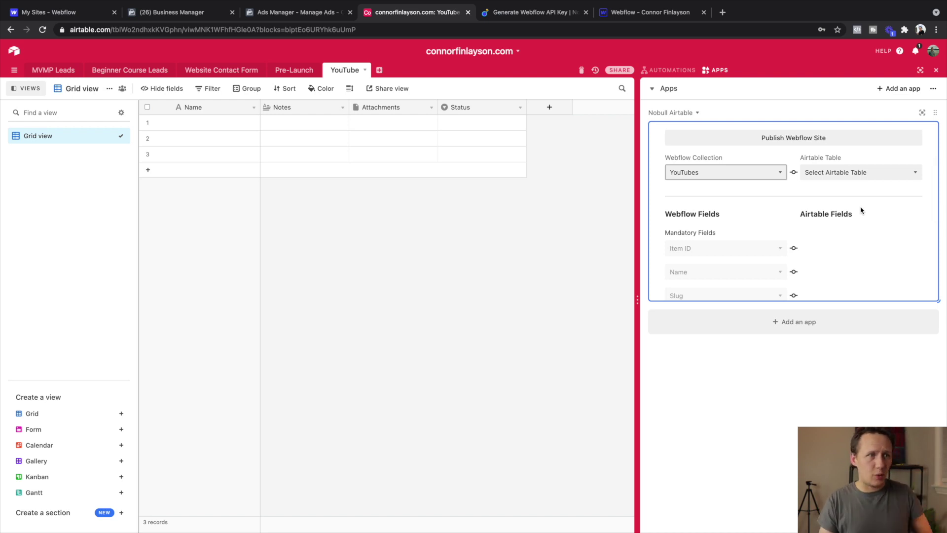
pyautogui.click(812, 171)
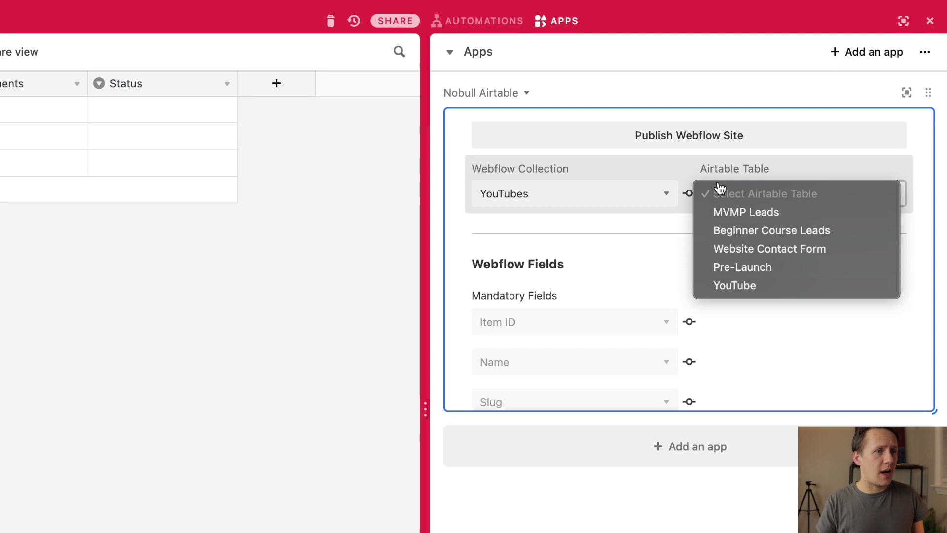
pyautogui.click(747, 293)
pyautogui.scroll(-4, 747, 293)
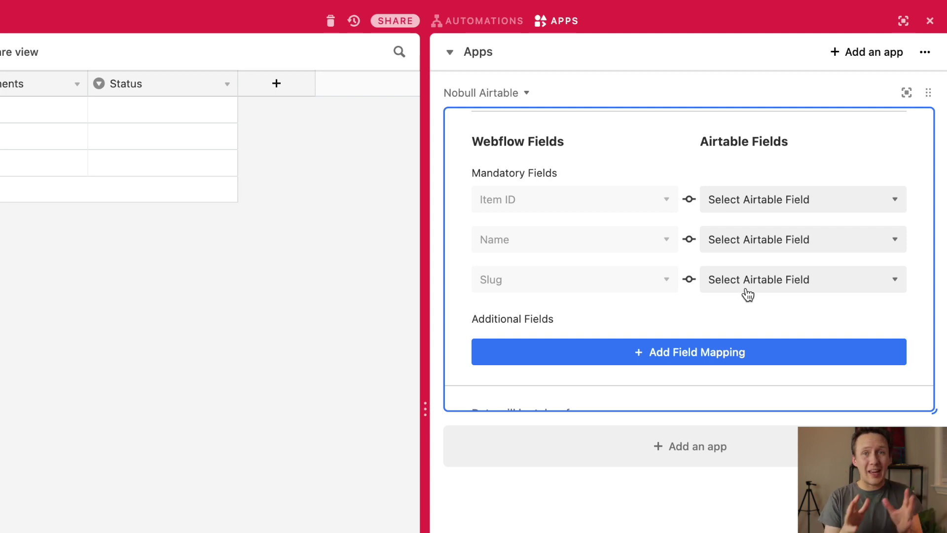
# Map the mandatory Webflow fields Item ID, Name and Slug to the Airtable fields of the same names.
pyautogui.click(193, 270)
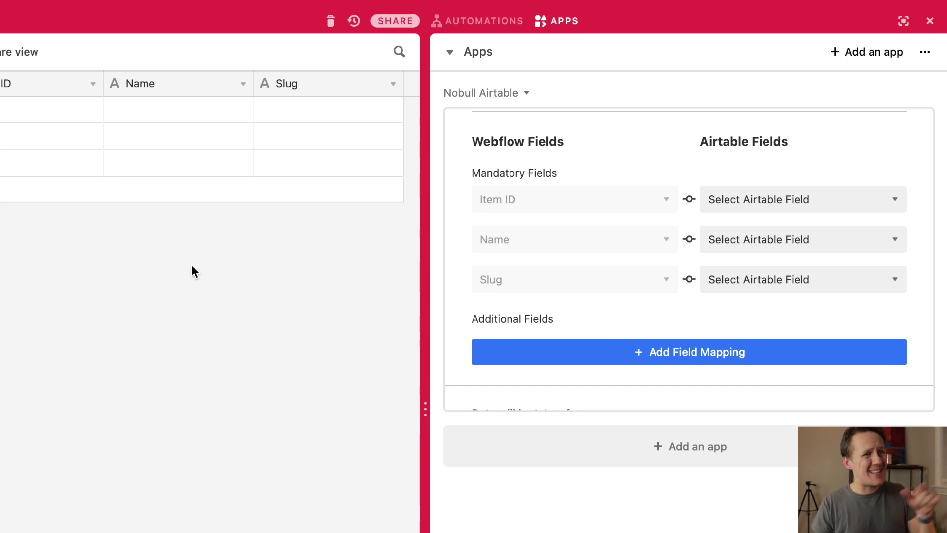
pyautogui.click(738, 210)
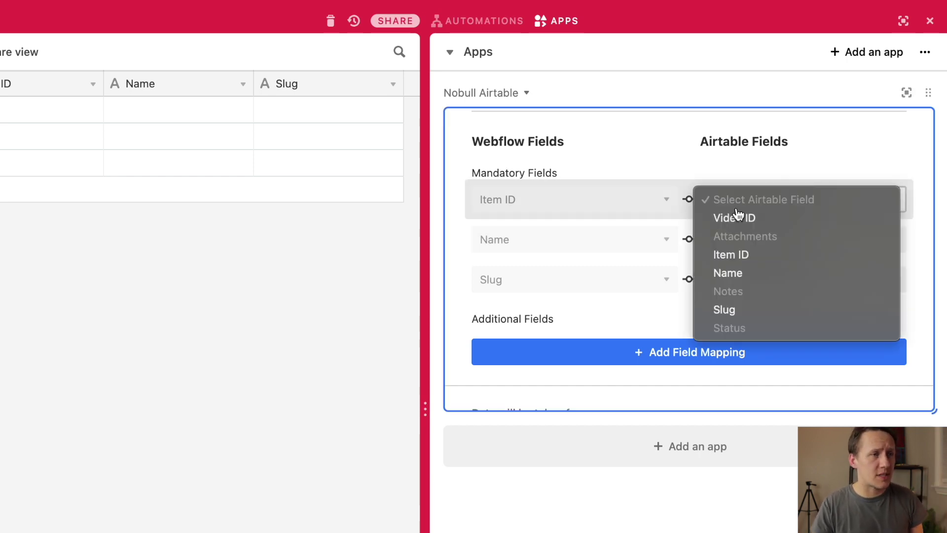
pyautogui.click(744, 256)
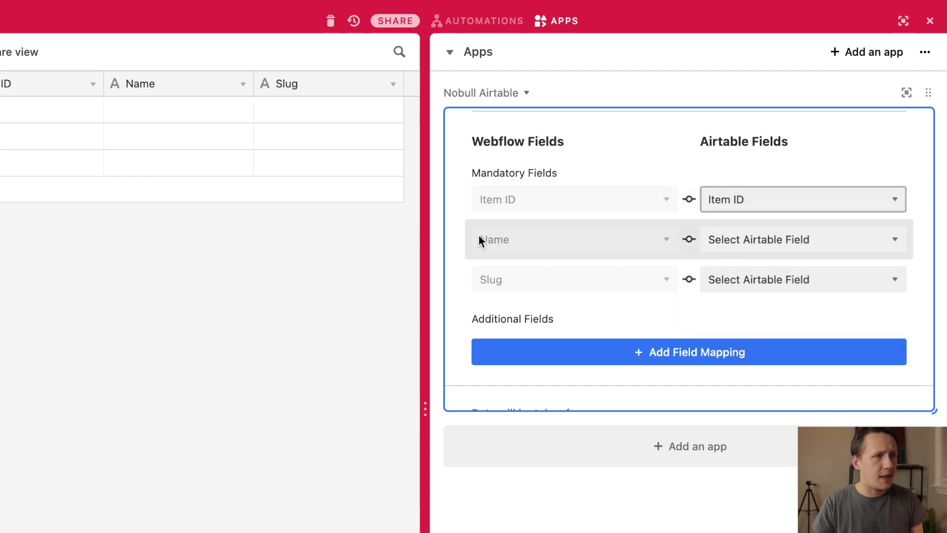
pyautogui.click(757, 245)
pyautogui.click(757, 325)
pyautogui.click(738, 279)
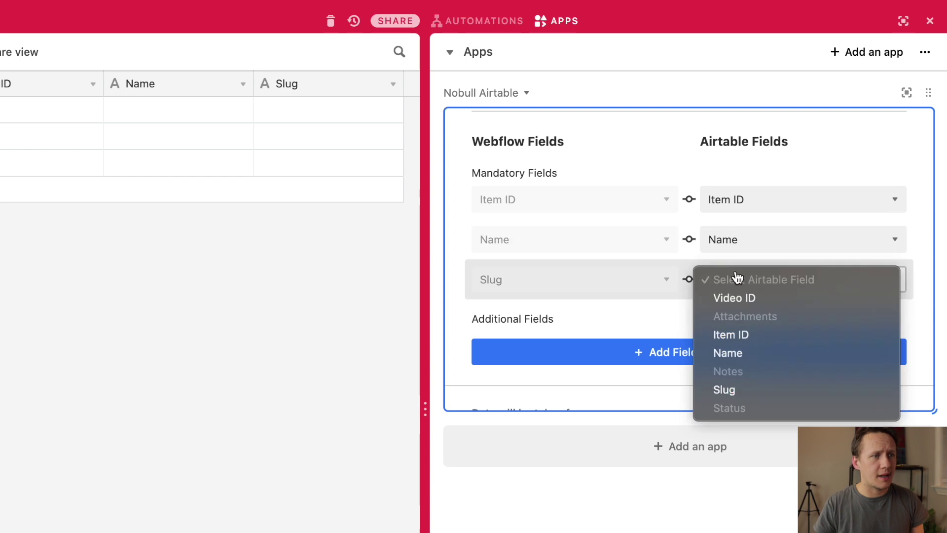
pyautogui.click(735, 389)
pyautogui.scroll(-3, 671, 295)
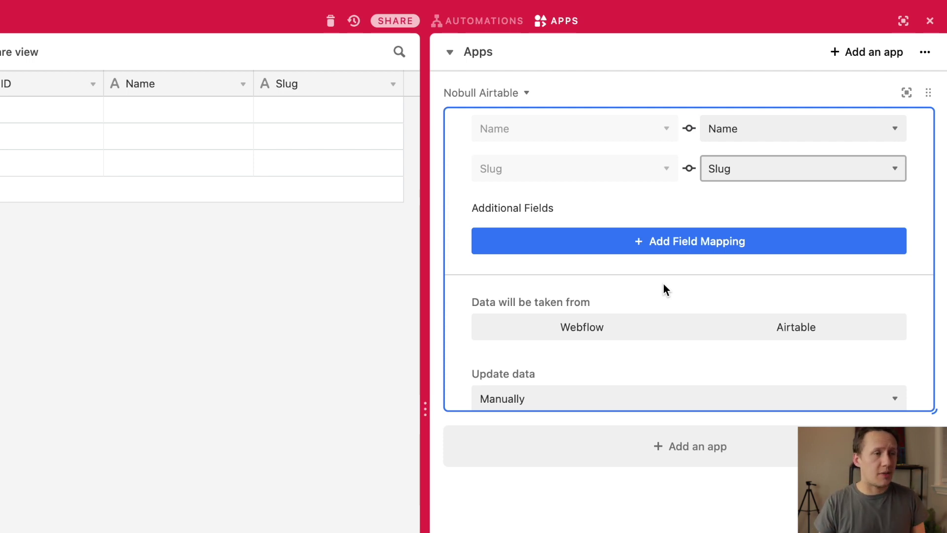
# Add a field mapping for the Webflow field Additionial Info and check its field type in the Webflow collection settings.
pyautogui.click(687, 257)
pyautogui.click(549, 245)
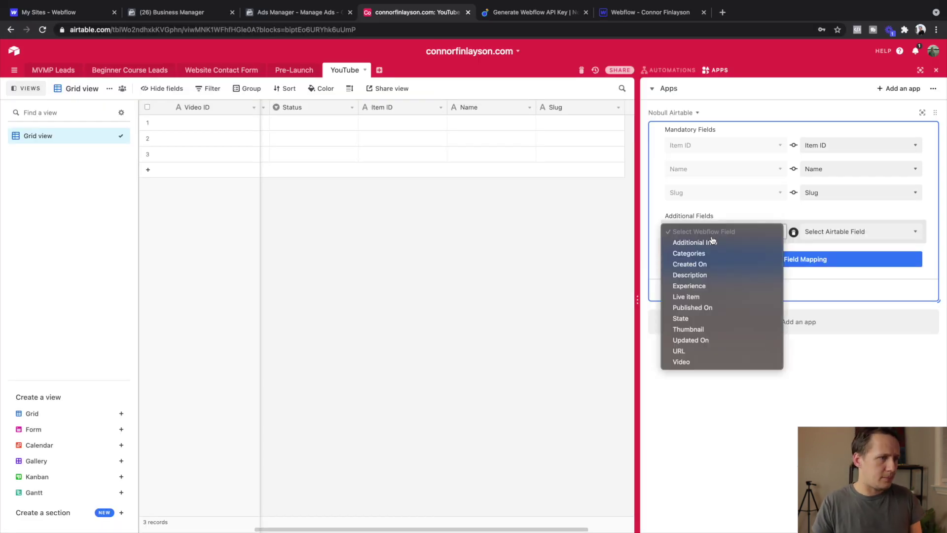
pyautogui.click(713, 242)
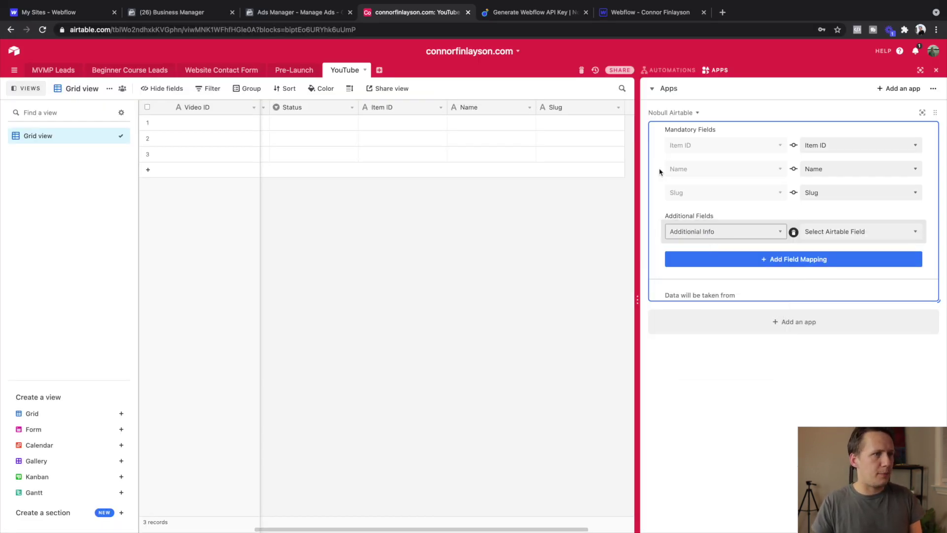
pyautogui.click(641, 14)
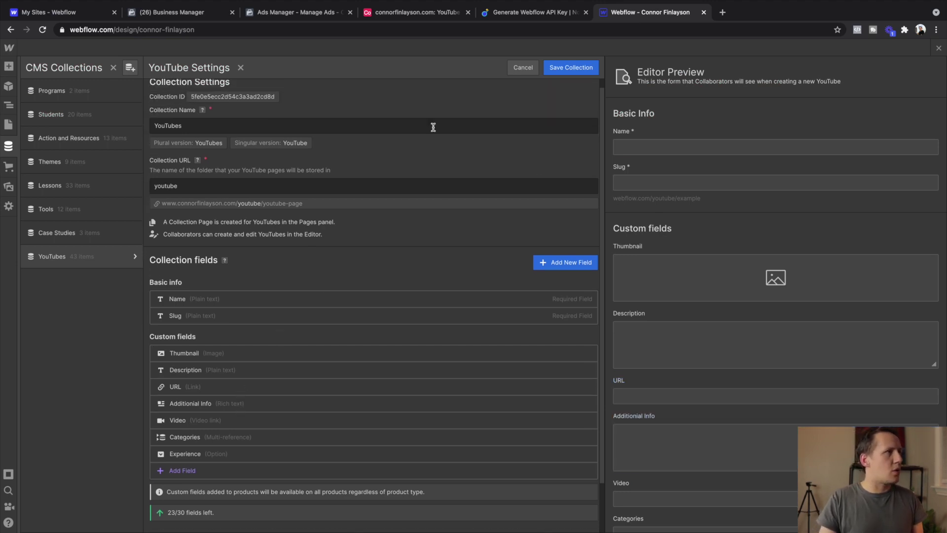
pyautogui.click(415, 13)
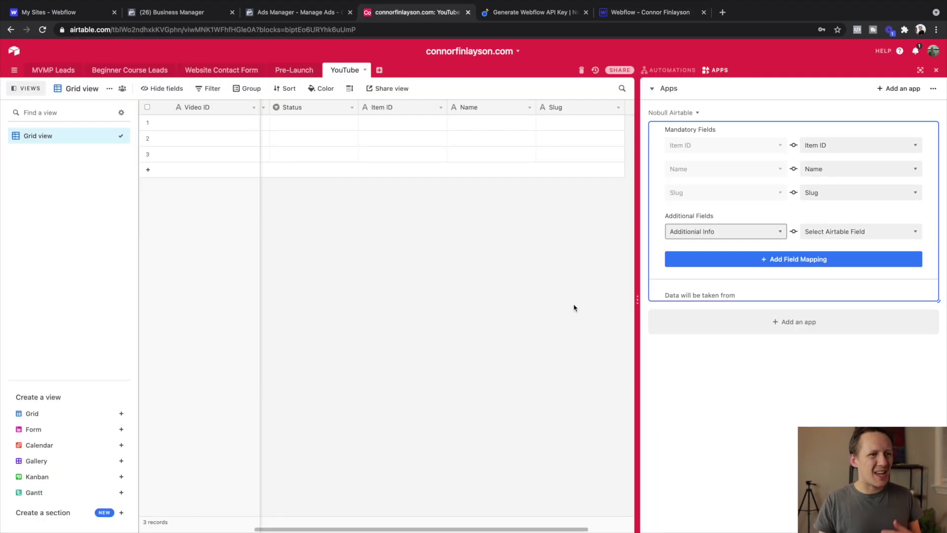
# Create a long text field with rich text formatting enabled after Slug and name it Video About.
pyautogui.hscroll(3, 551, 144)
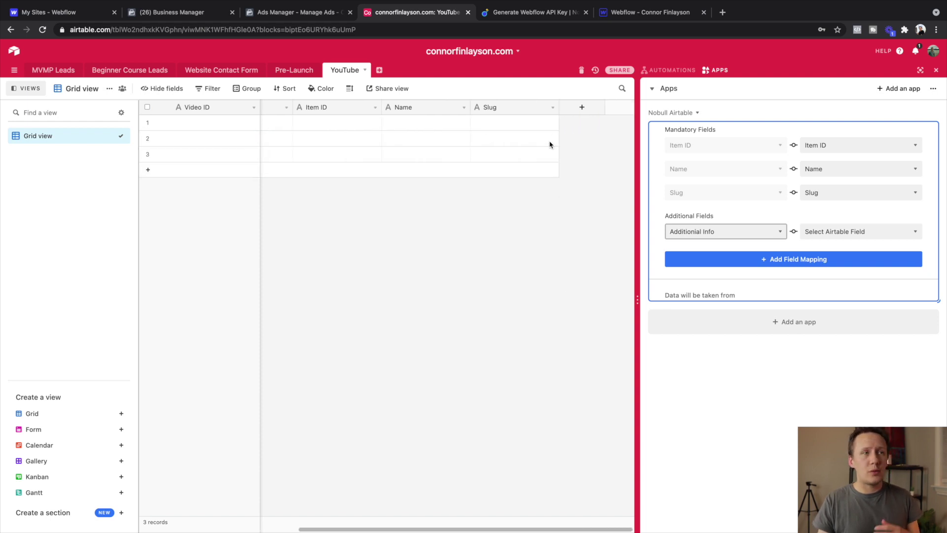
pyautogui.click(582, 107)
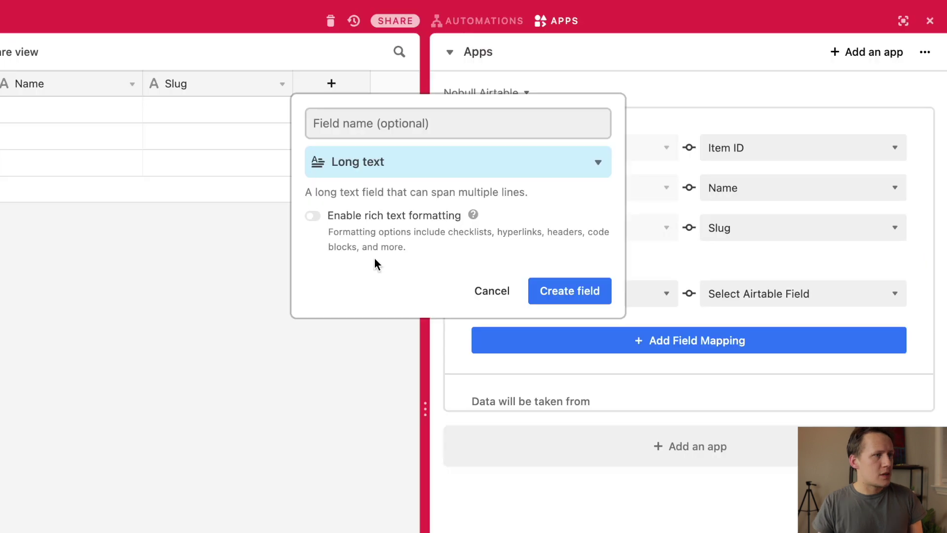
pyautogui.click(572, 186)
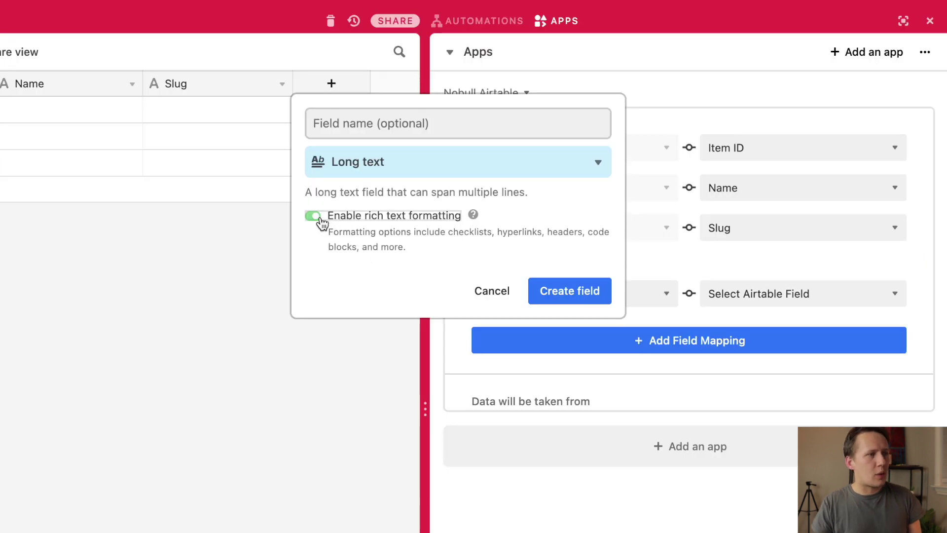
pyautogui.click(582, 298)
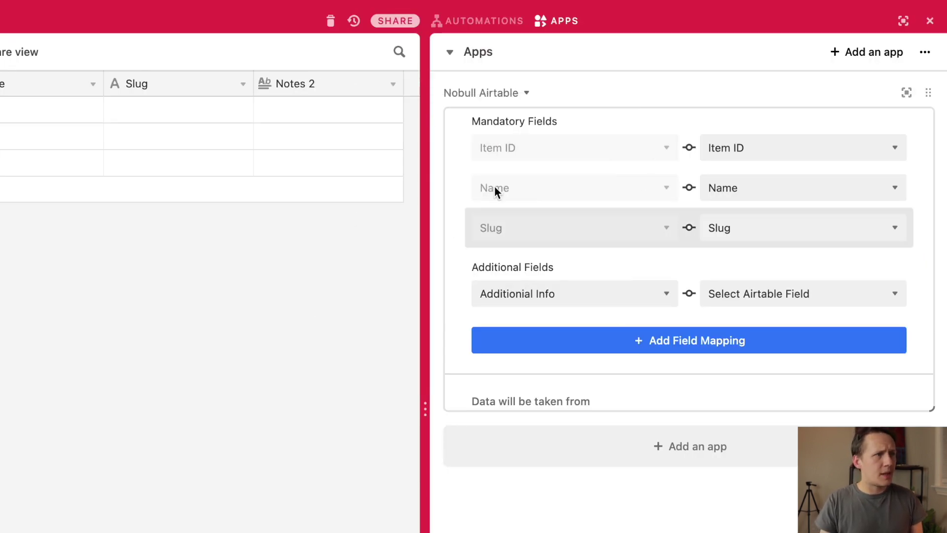
pyautogui.click(394, 84)
pyautogui.click(332, 111)
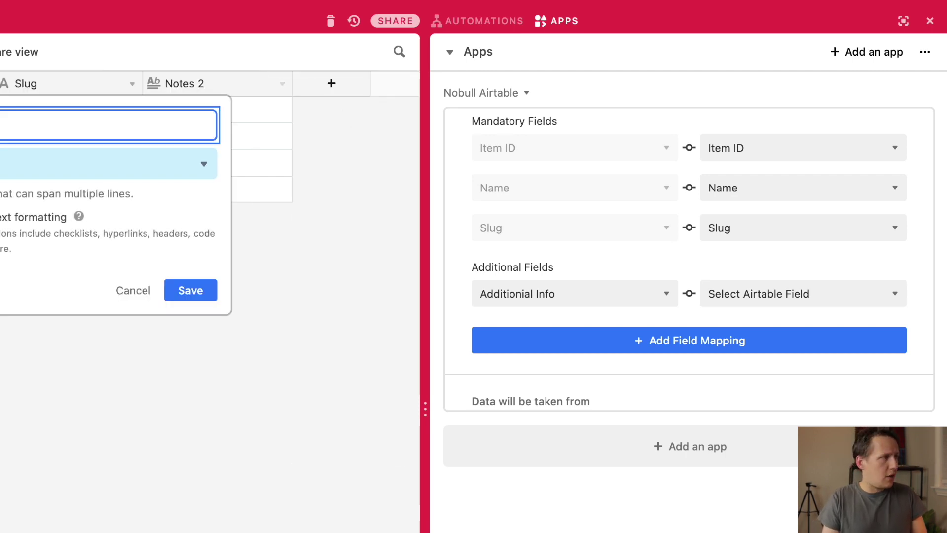
pyautogui.click(168, 298)
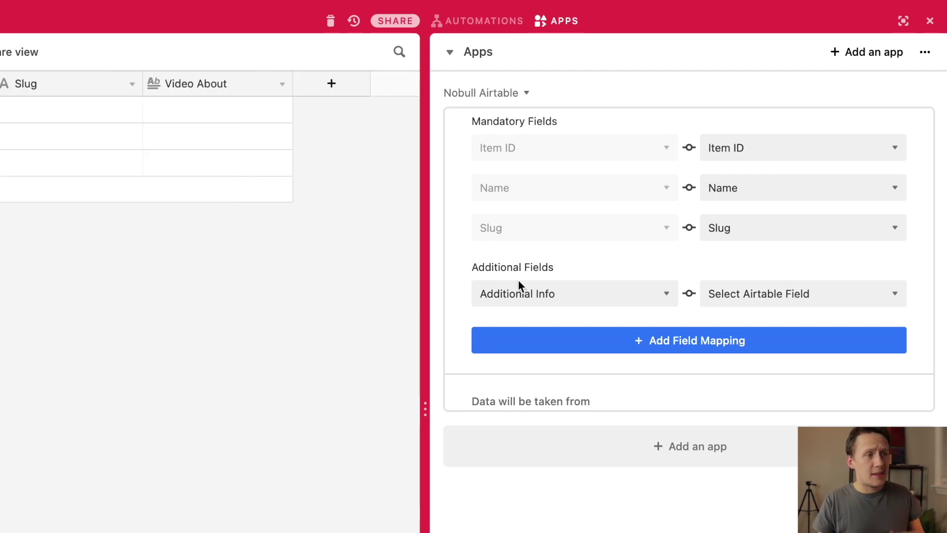
# Map Additionial Info to Video About, and add a mapping from the Webflow Thumbnail field to the Airtable Thumbnail field.
pyautogui.click(769, 305)
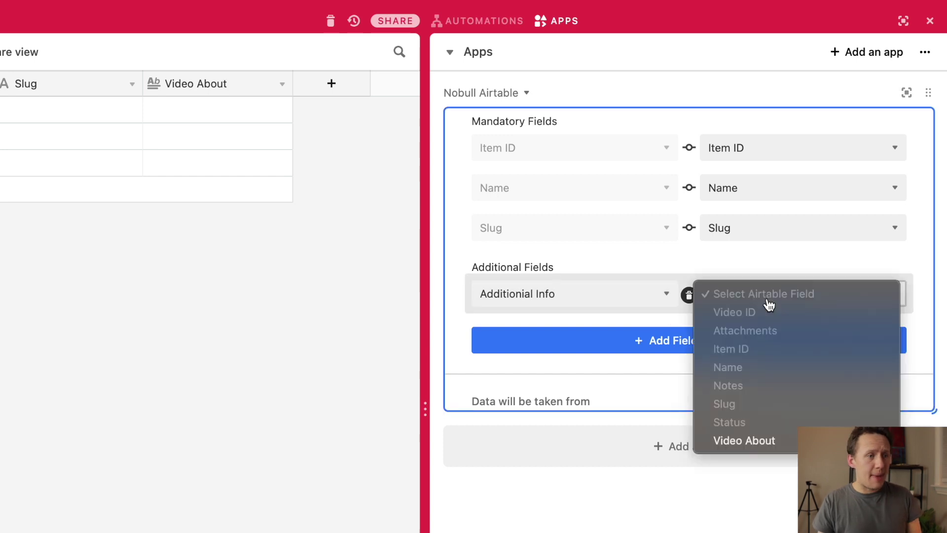
pyautogui.click(762, 451)
pyautogui.click(668, 347)
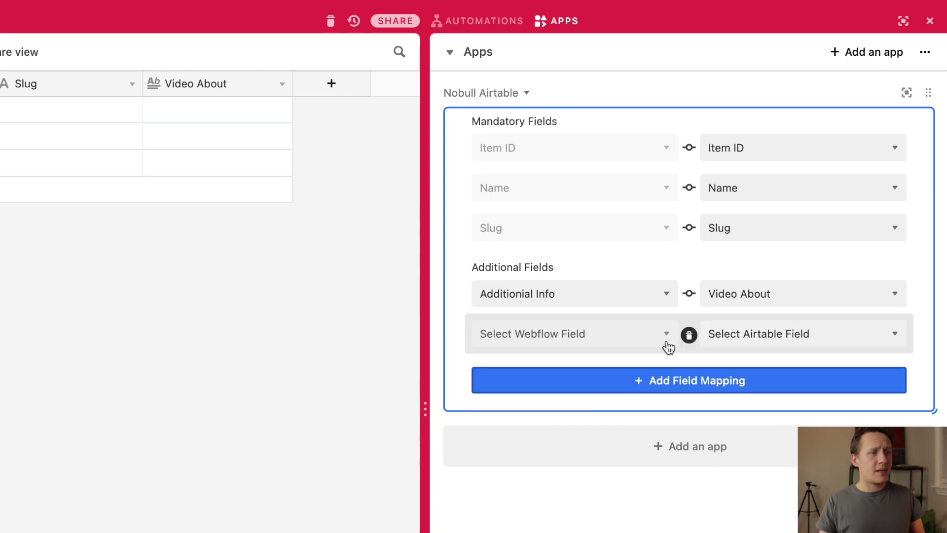
pyautogui.click(598, 340)
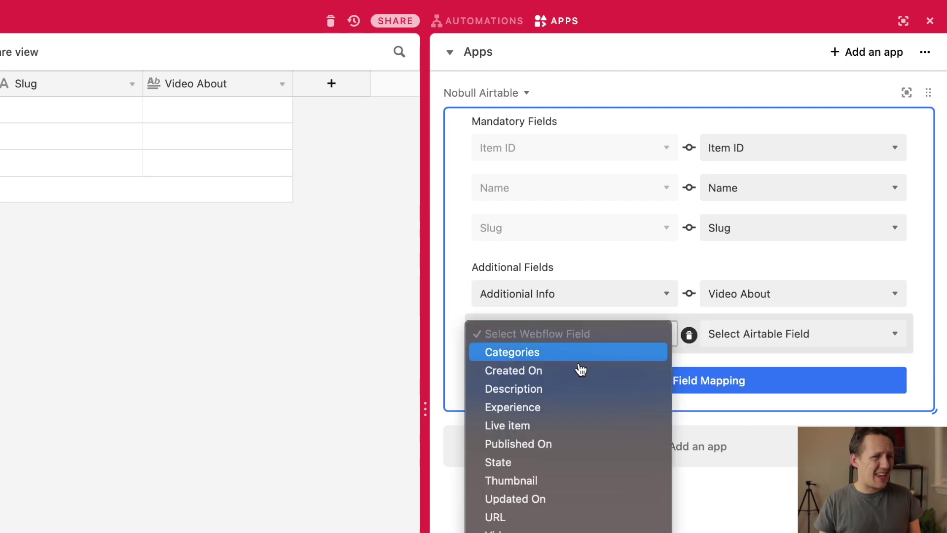
pyautogui.click(541, 487)
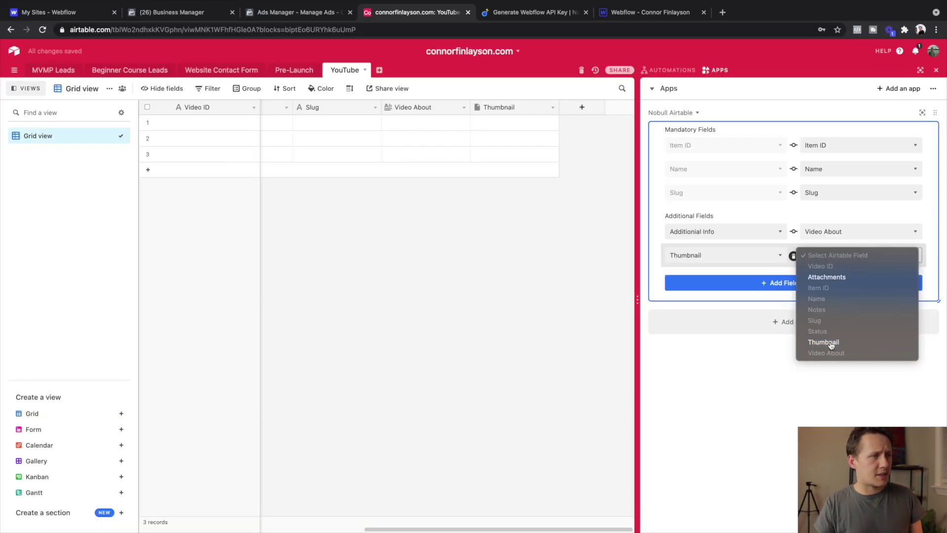
pyautogui.click(831, 343)
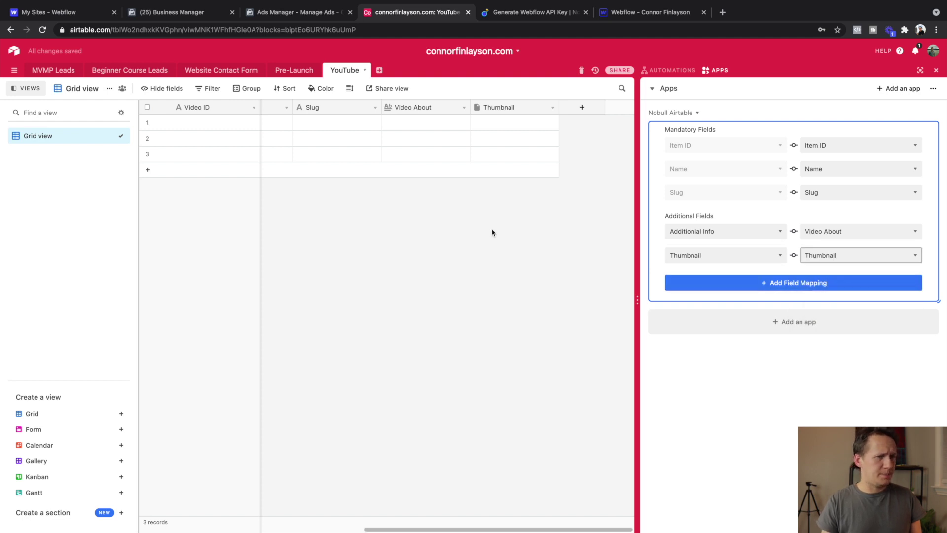
# Add a mapping row for the Webflow Description field and create a long text Airtable field named Description.
pyautogui.click(690, 283)
pyautogui.click(691, 280)
pyautogui.click(690, 311)
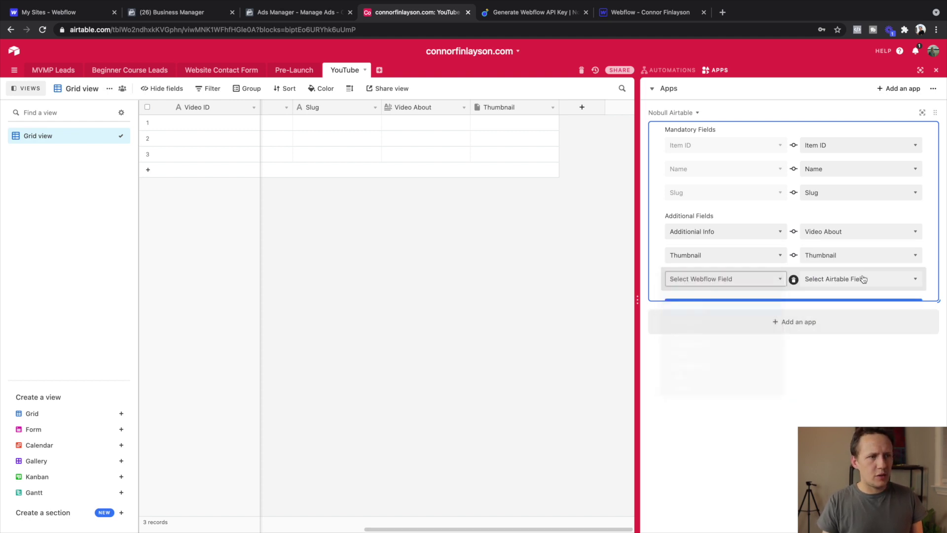
pyautogui.click(582, 107)
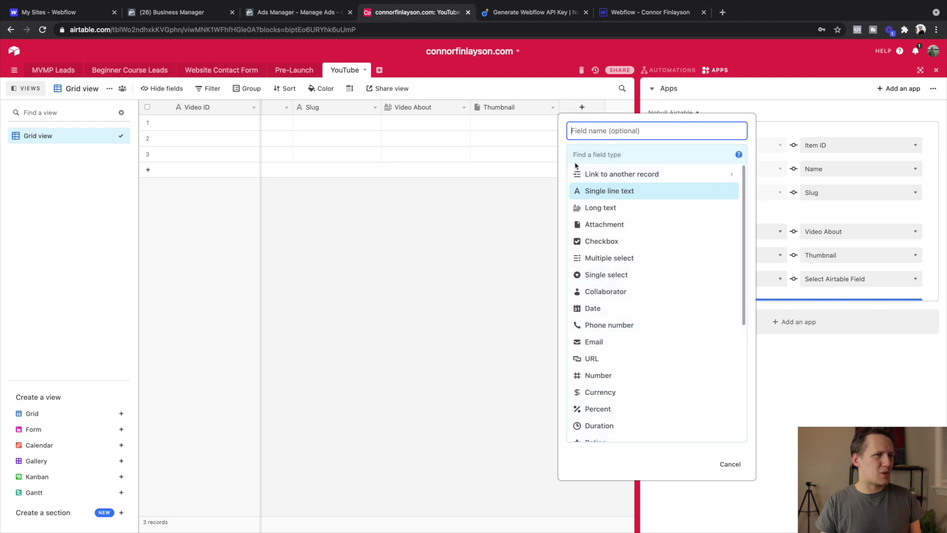
pyautogui.click(619, 208)
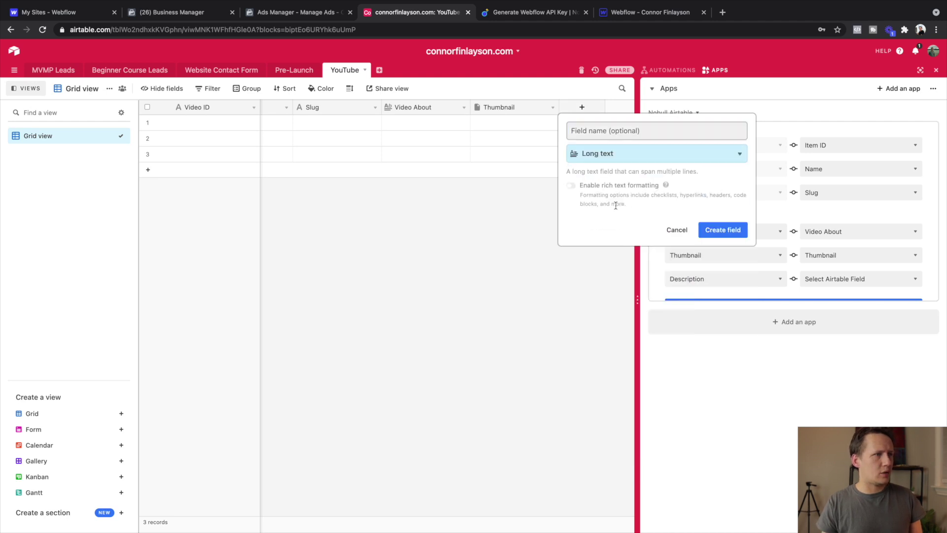
pyautogui.click(593, 131)
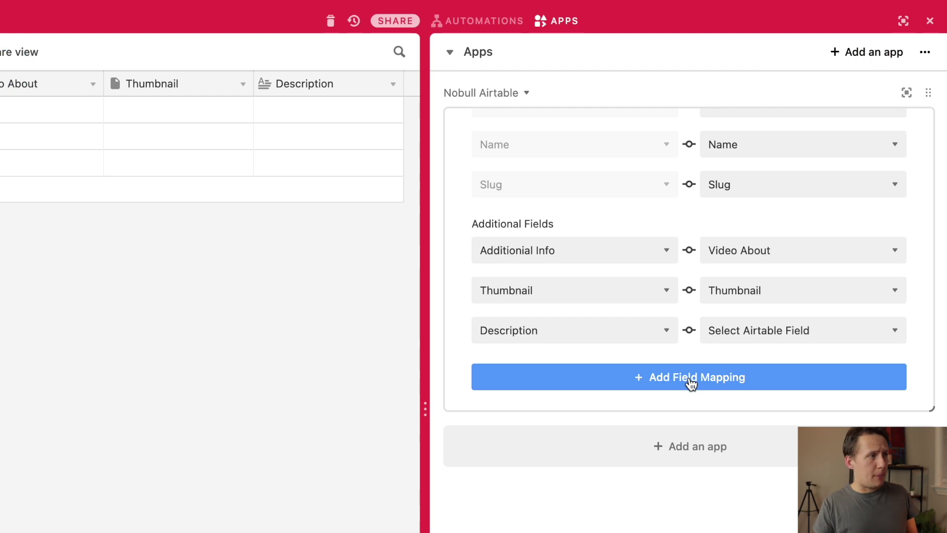
# Try to add another field mapping for the Webflow Categories field.
pyautogui.click(691, 384)
pyautogui.scroll(-3, 599, 292)
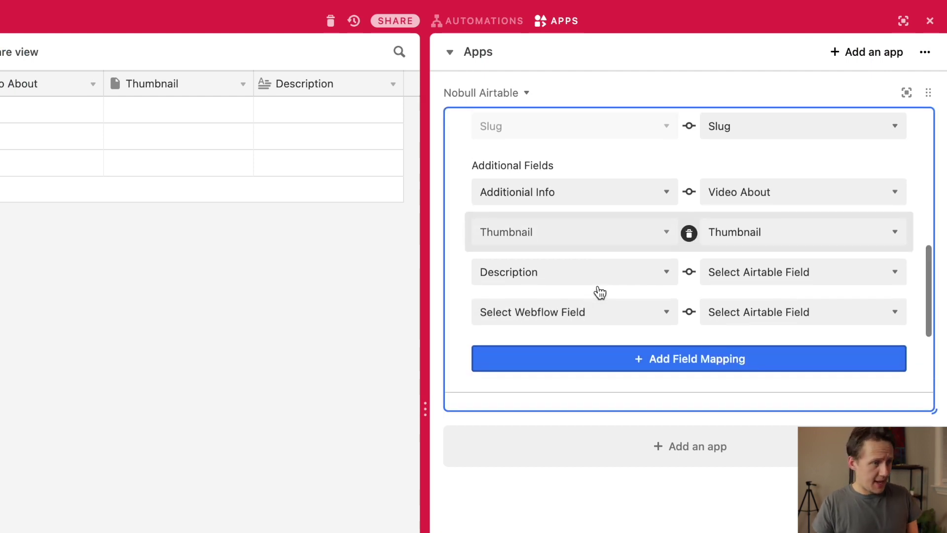
pyautogui.click(543, 269)
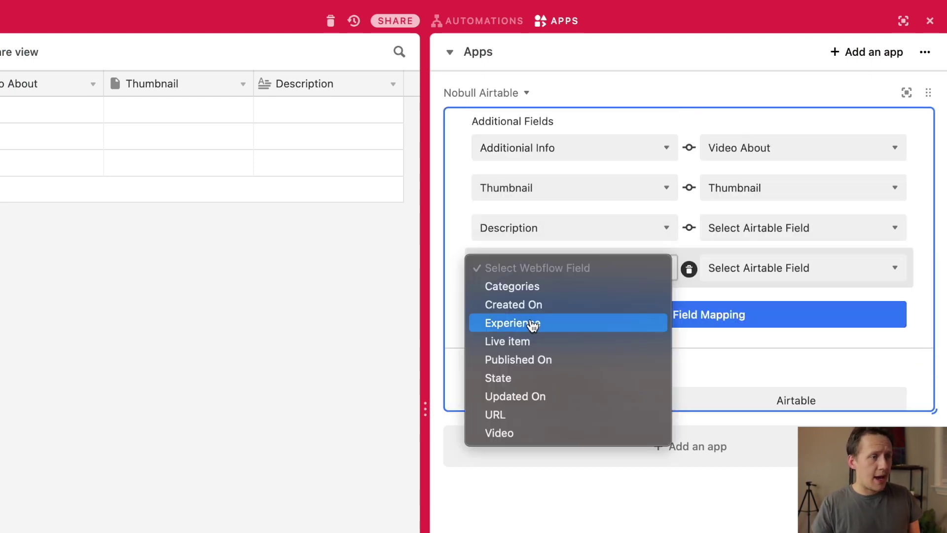
pyautogui.click(532, 286)
pyautogui.moveTo(690, 307)
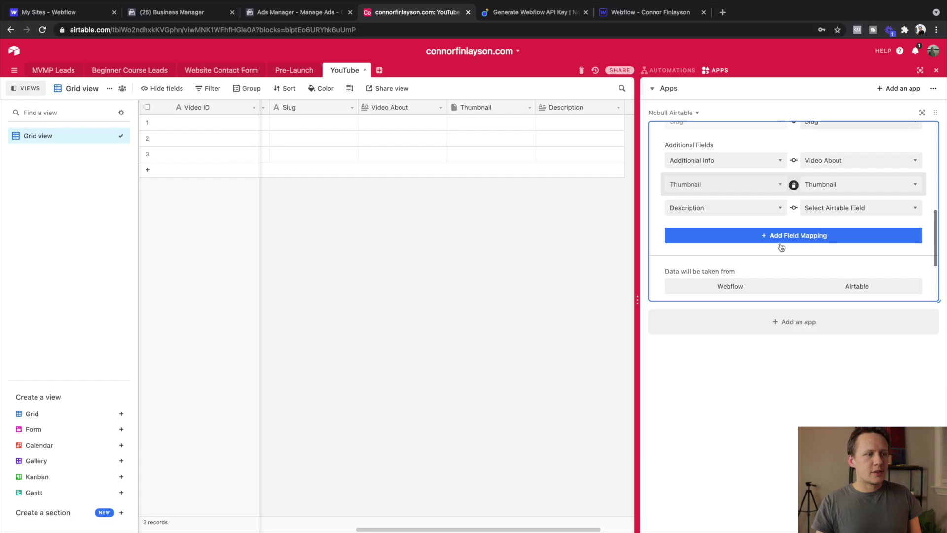
# Set Webflow as the source the synced data will be taken from.
pyautogui.scroll(-2, 661, 330)
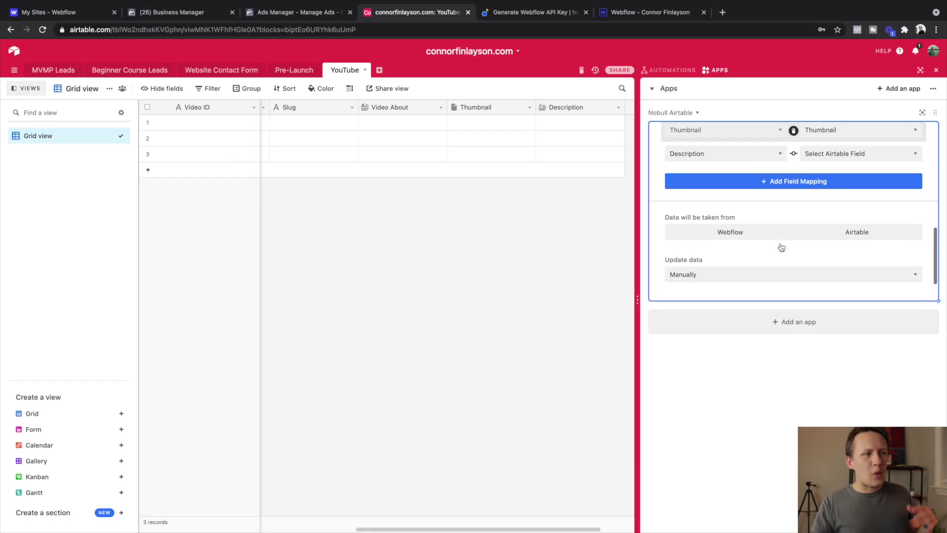
pyautogui.scroll(5, 781, 247)
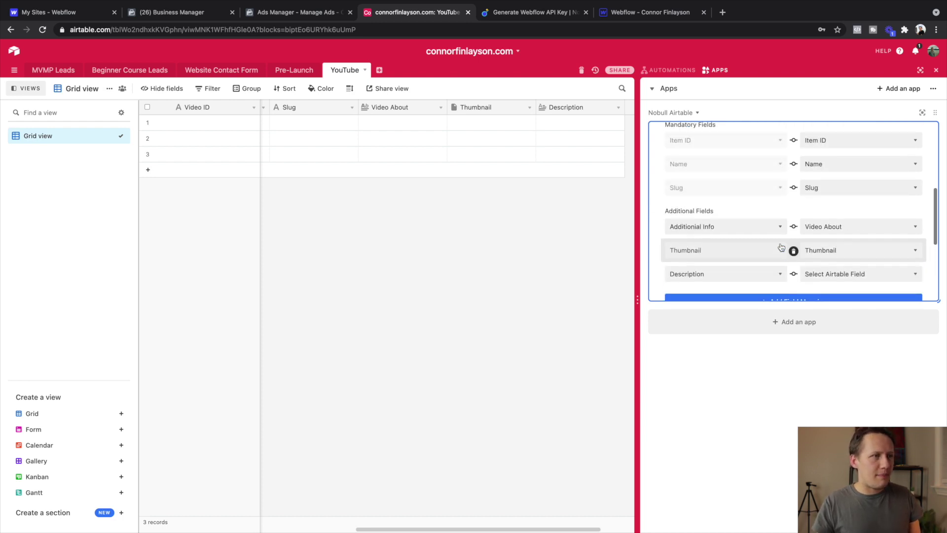
pyautogui.scroll(-3, 781, 247)
pyautogui.scroll(-2, 782, 247)
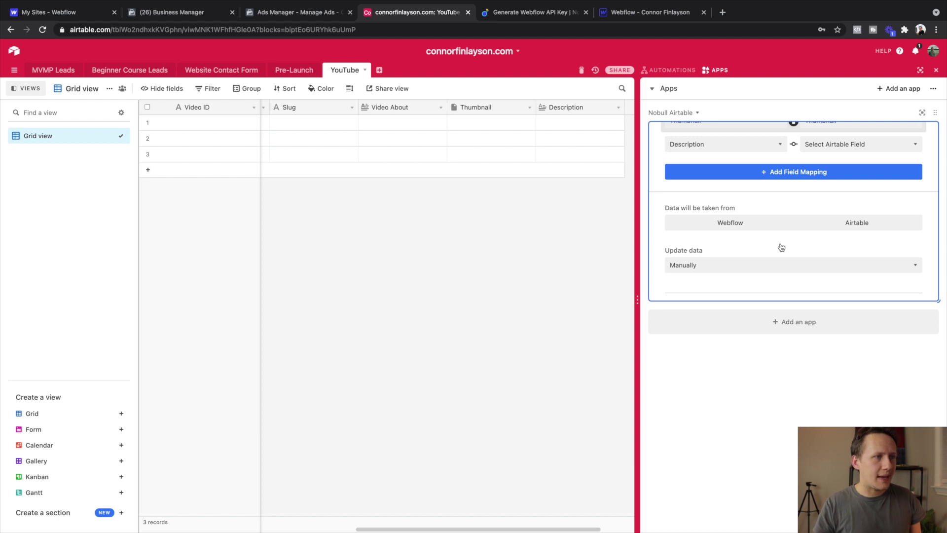
pyautogui.click(732, 221)
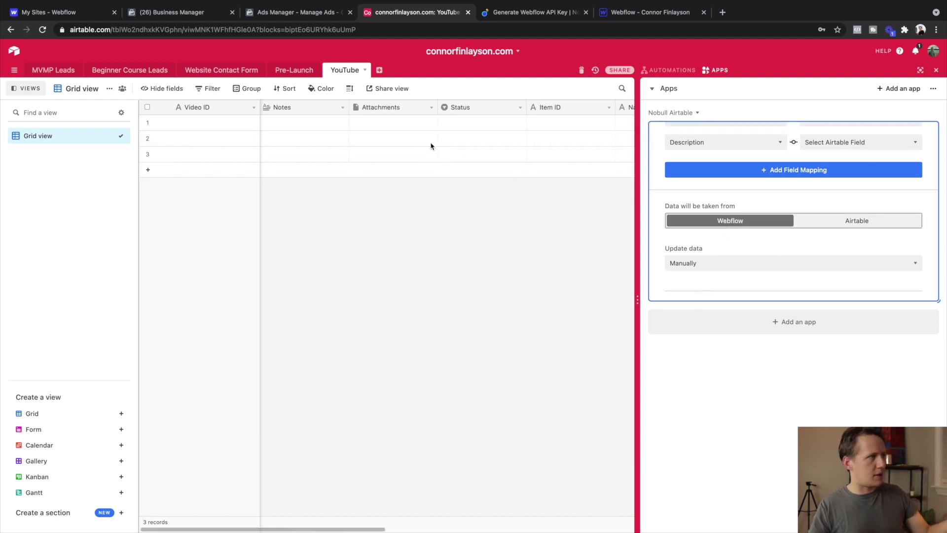
pyautogui.hscroll(-3, 431, 144)
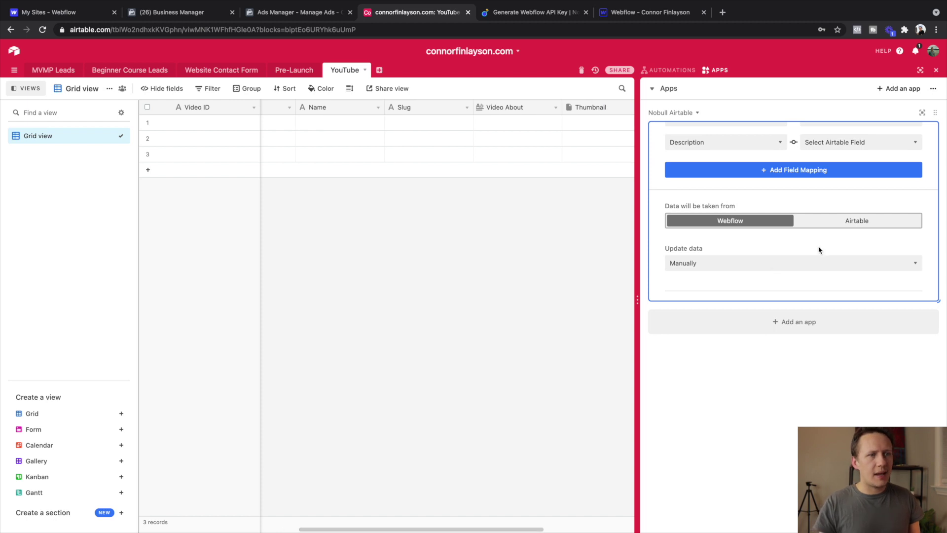
# Check the update frequency options, keep the data update set to Manually, and save and publish the field mapping.
pyautogui.click(732, 269)
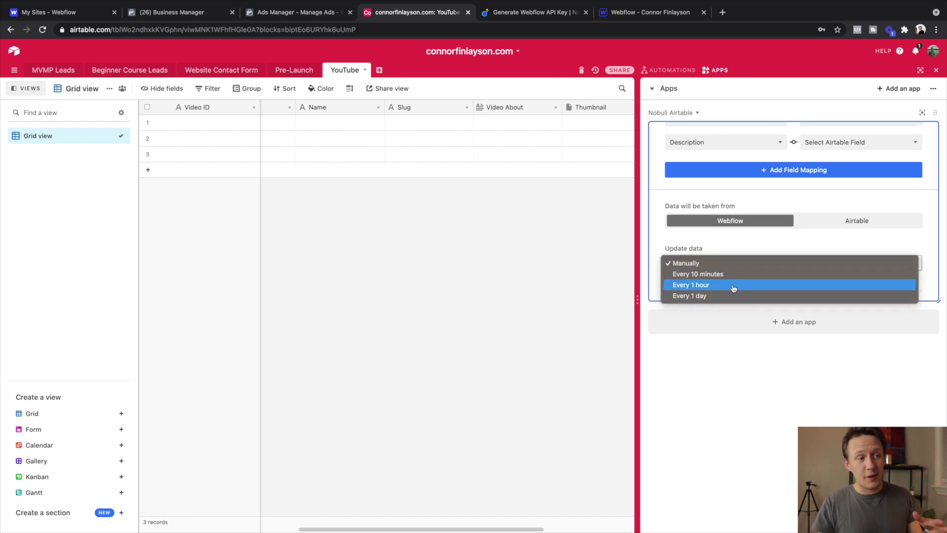
pyautogui.click(736, 243)
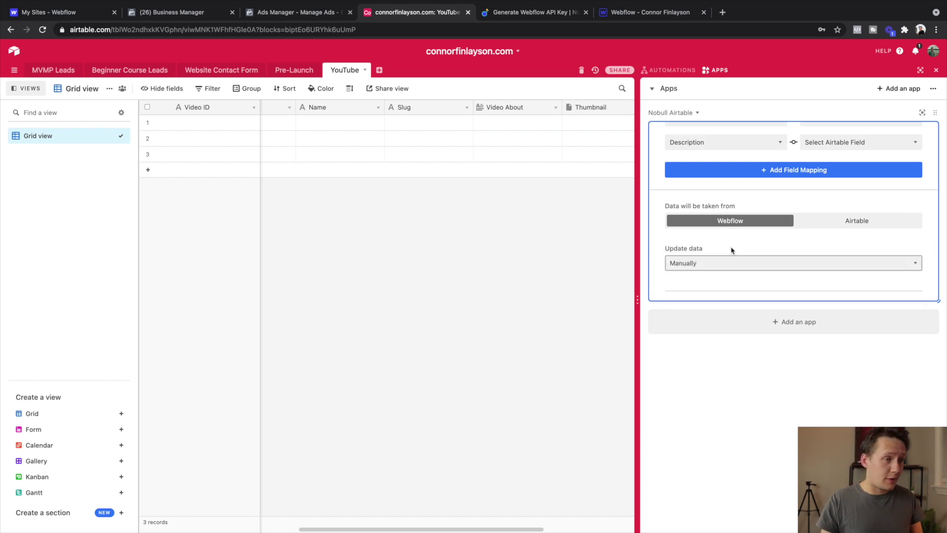
pyautogui.scroll(-1, 725, 262)
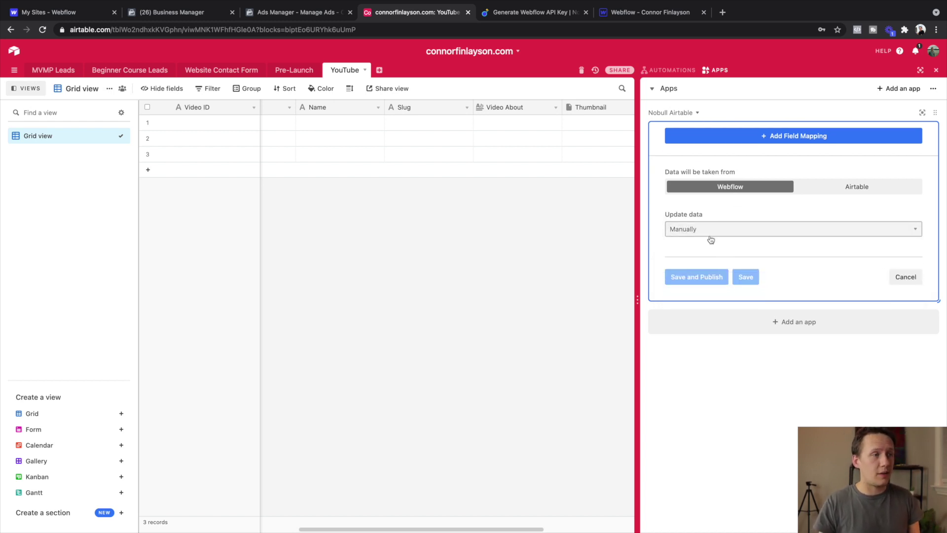
pyautogui.scroll(1, 718, 237)
pyautogui.scroll(-1, 718, 237)
pyautogui.click(697, 274)
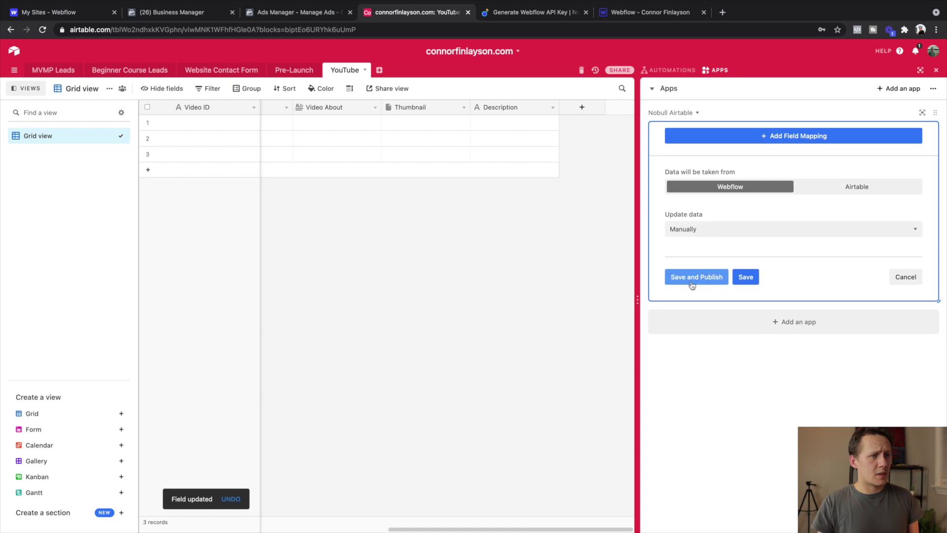
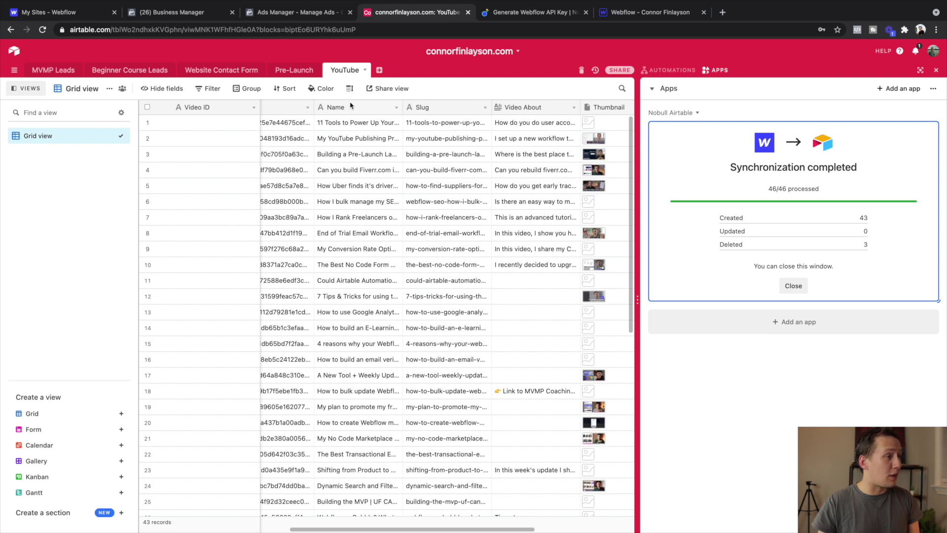
# Look through the records synced from Webflow in the YouTube table, checking names, slugs, video texts and thumbnails.
pyautogui.scroll(-3, 364, 348)
pyautogui.scroll(-5, 365, 348)
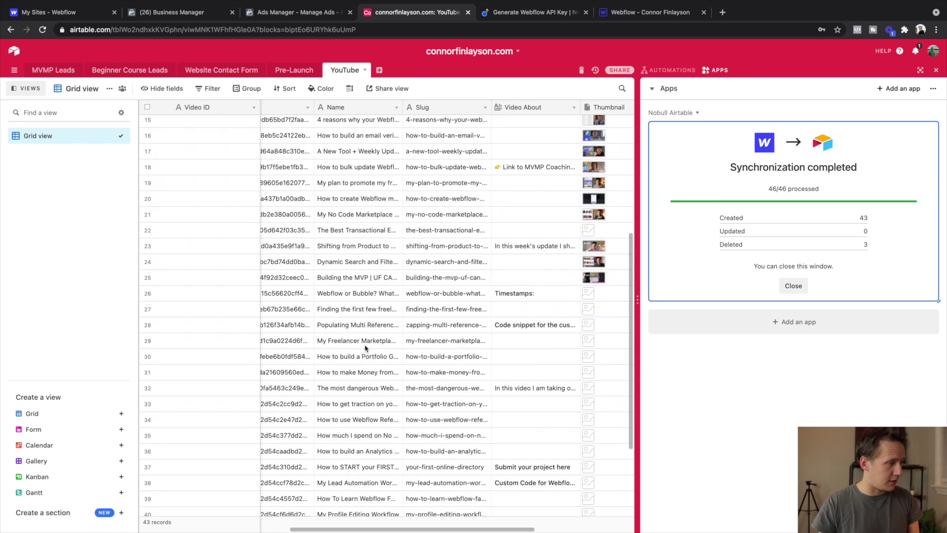
pyautogui.scroll(7, 364, 348)
pyautogui.scroll(-5, 365, 348)
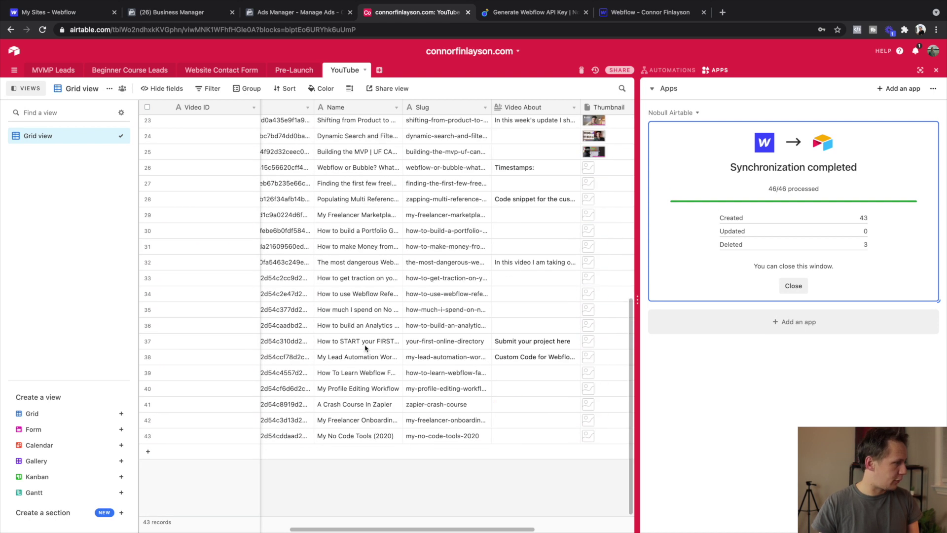
pyautogui.scroll(7, 365, 348)
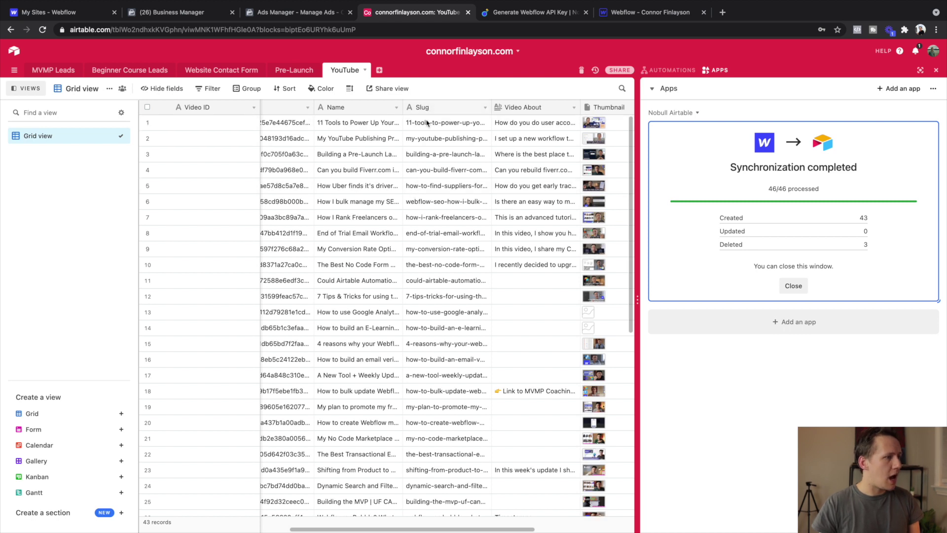
pyautogui.scroll(-5, 439, 276)
pyautogui.scroll(5, 498, 274)
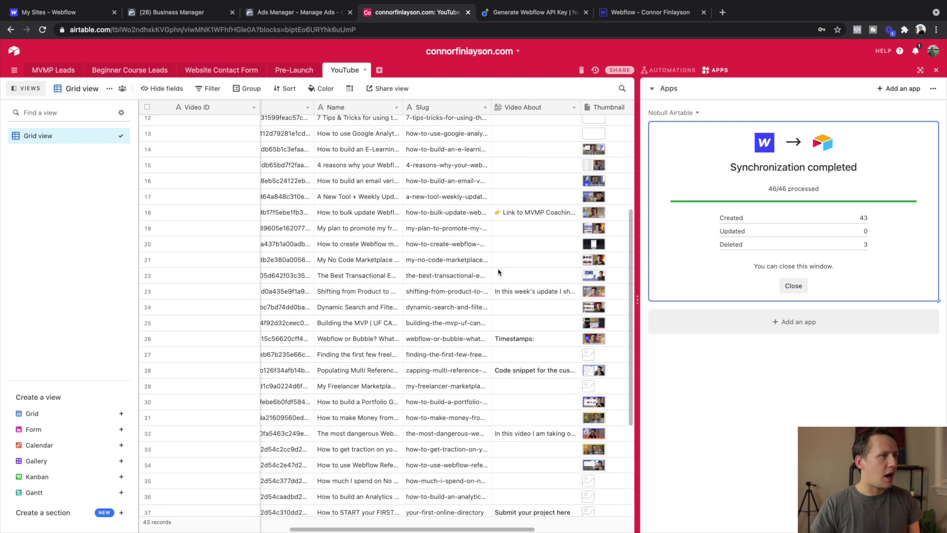
# Expand the first record's Video About text and move the ** before the optily.co link to the end of the LINKS: heading.
pyautogui.click(534, 125)
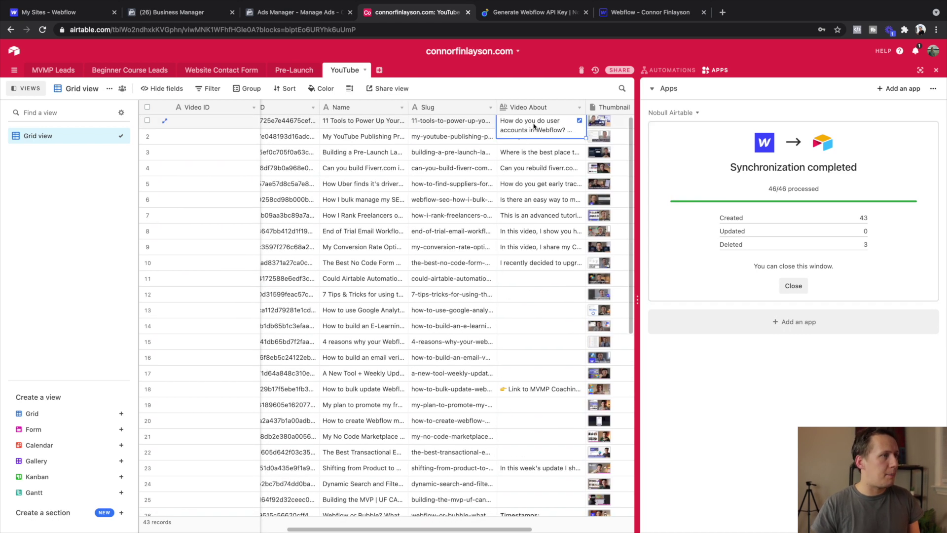
pyautogui.click(574, 121)
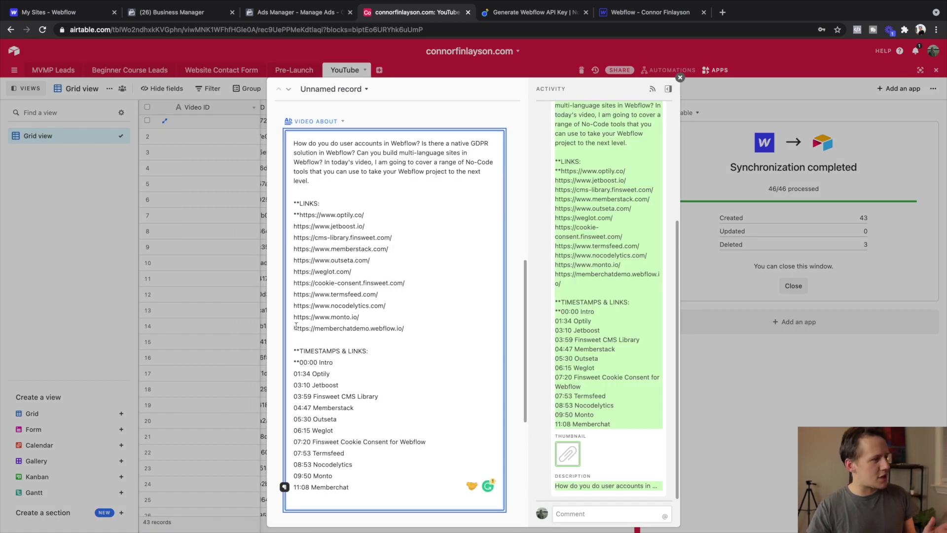
pyautogui.doubleClick(298, 203)
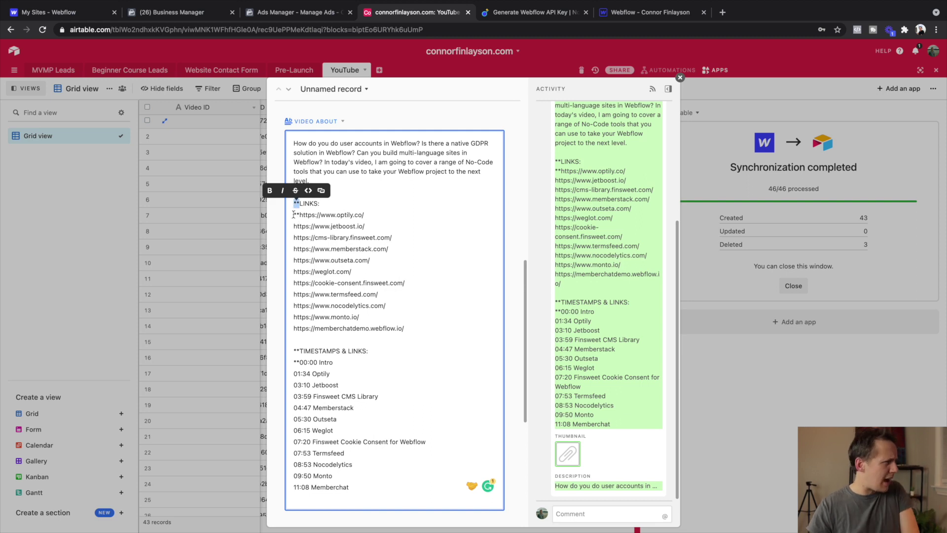
pyautogui.click(293, 215)
pyautogui.press('BackSpace')
pyautogui.click(325, 203)
pyautogui.press('Return')
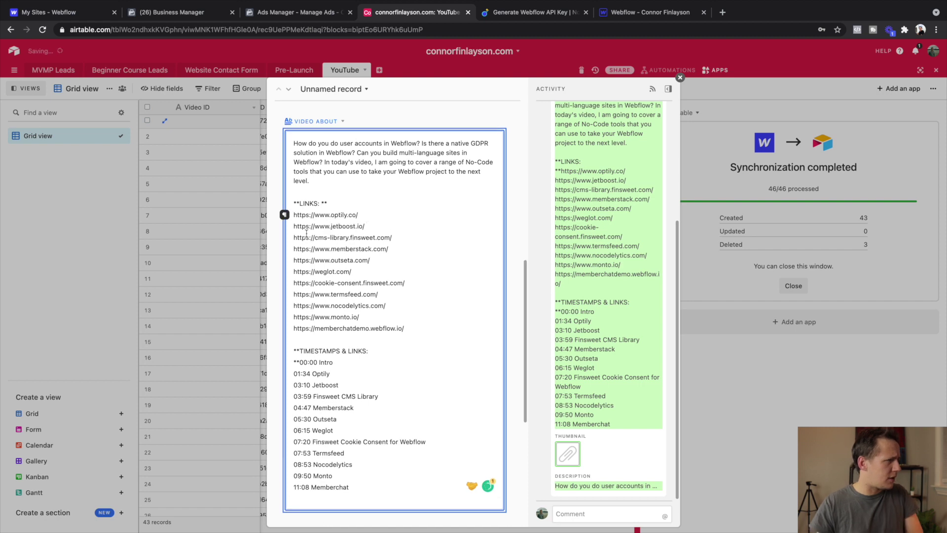
pyautogui.press('Escape')
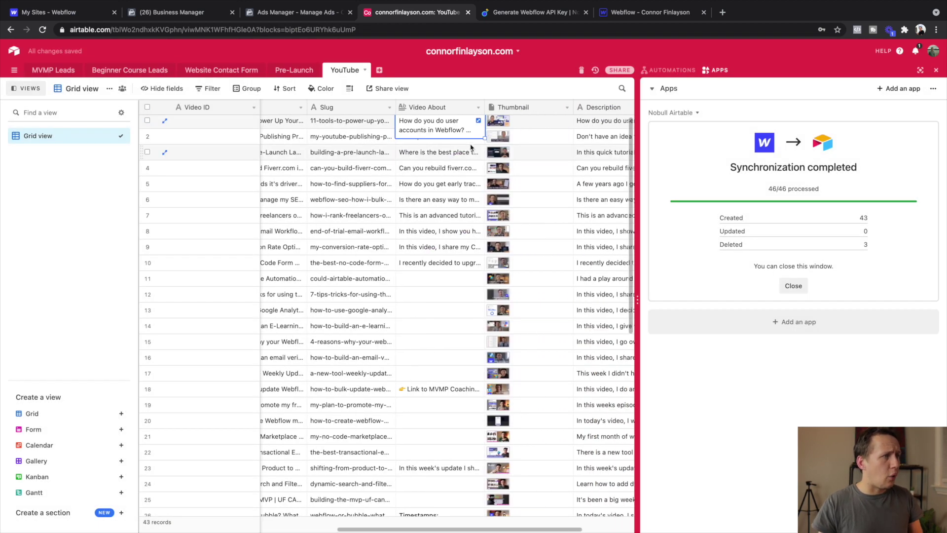
# Examine the first record's thumbnail and description in the expanded record, then return to the grid.
pyautogui.click(540, 120)
pyautogui.press('space')
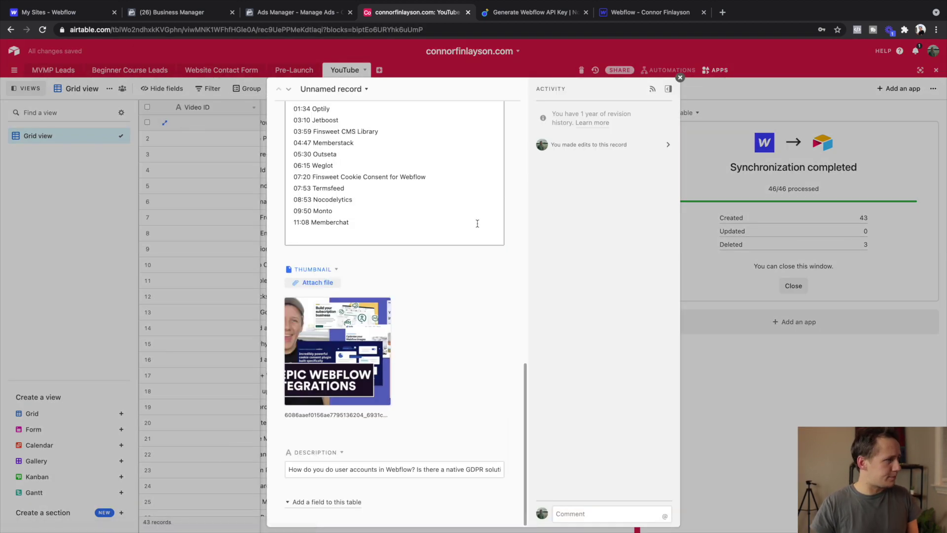
pyautogui.press('Escape')
pyautogui.hscroll(5, 501, 143)
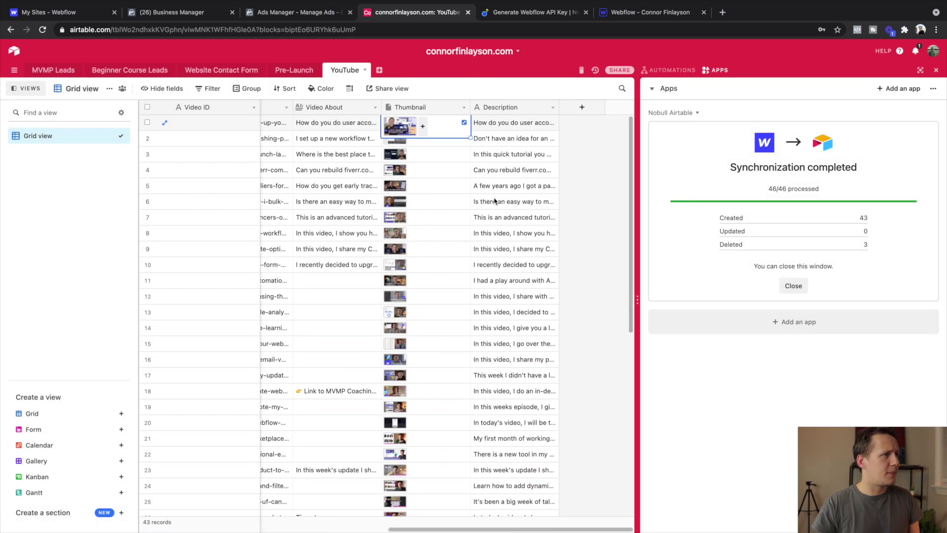
pyautogui.click(505, 122)
pyautogui.press('space')
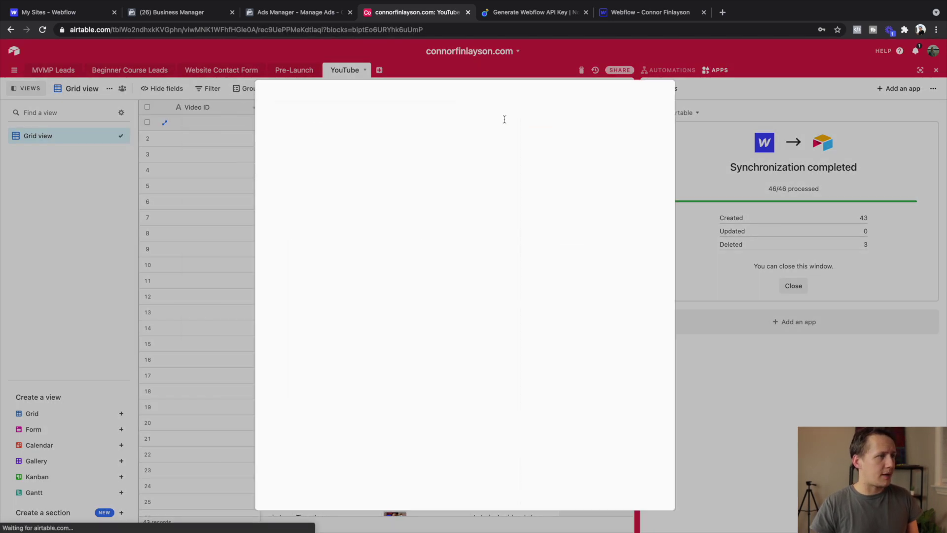
pyautogui.click(133, 196)
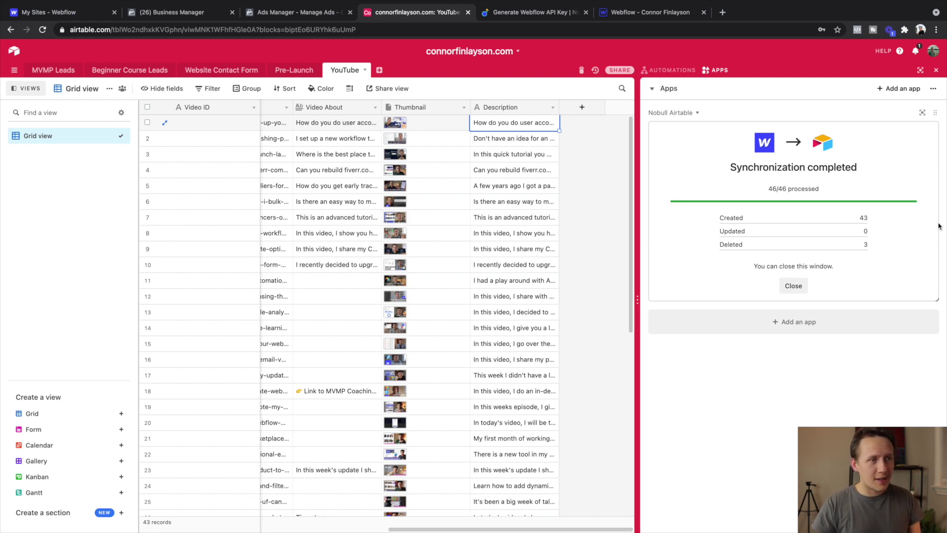
# Delete the unused Notes and Attachments fields from the YouTube table.
pyautogui.scroll(-1, 868, 229)
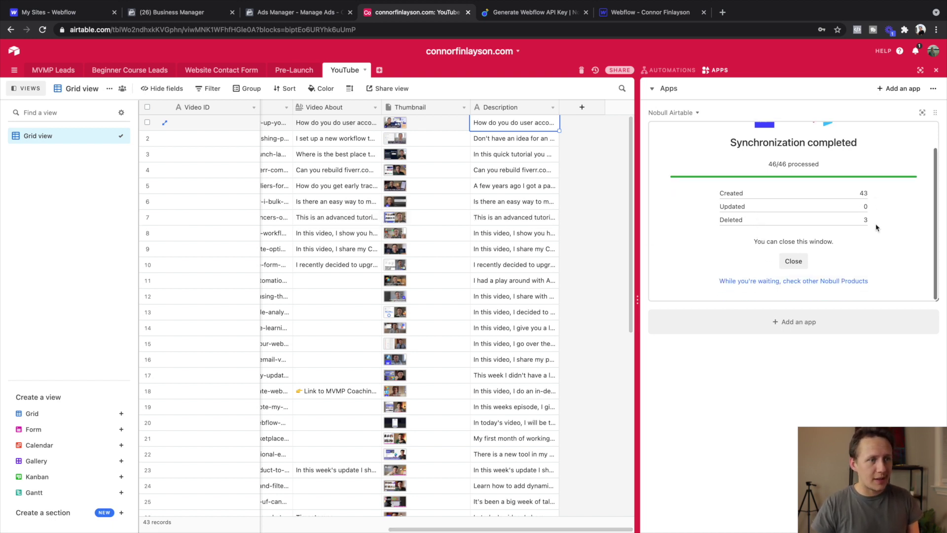
pyautogui.hscroll(-5, 444, 274)
pyautogui.scroll(-10, 445, 276)
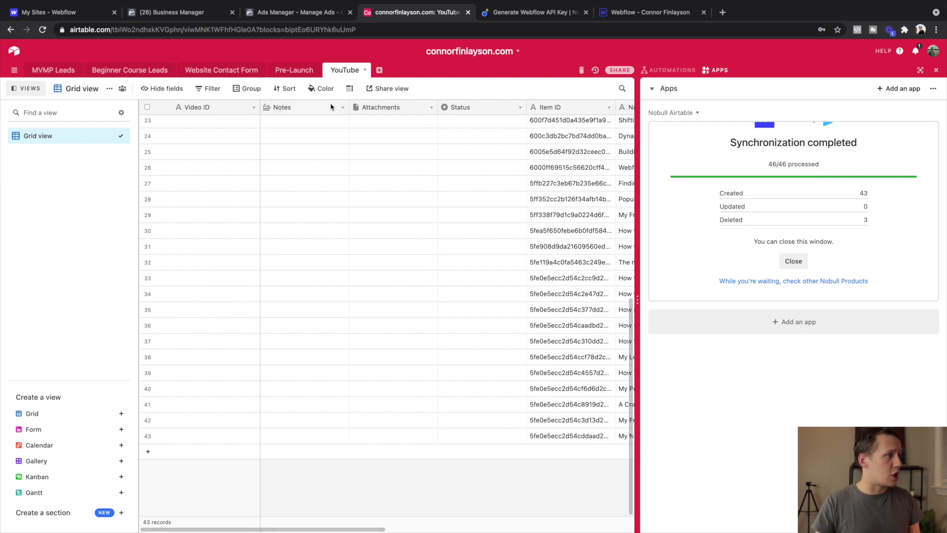
pyautogui.click(343, 112)
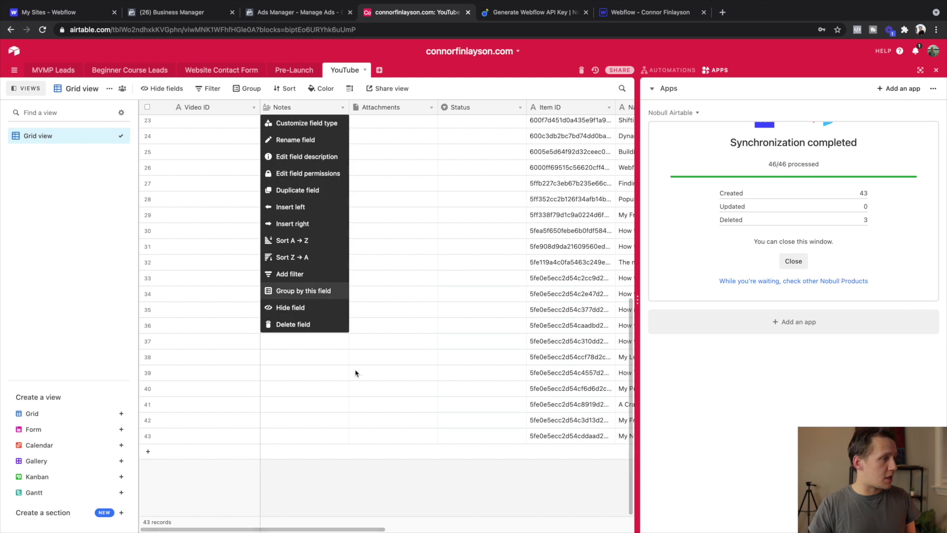
pyautogui.click(317, 323)
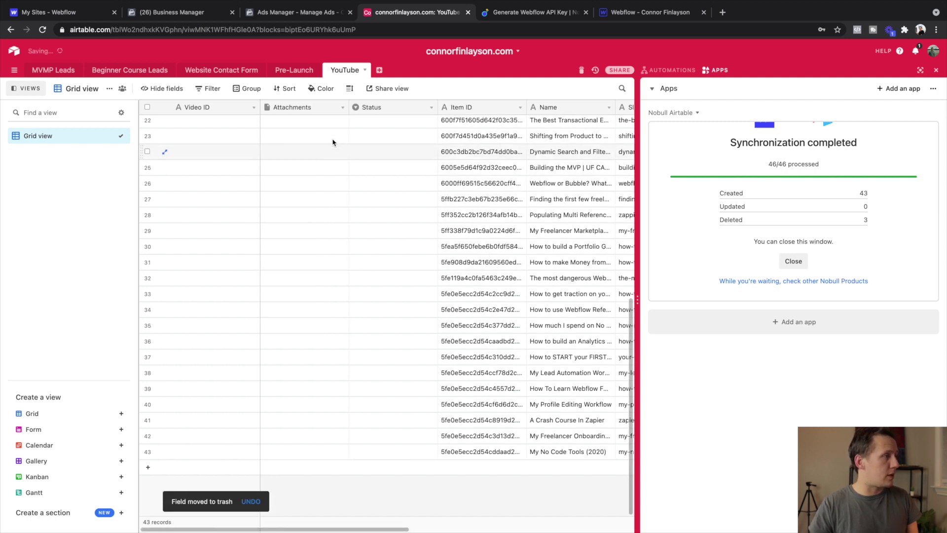
pyautogui.click(343, 107)
pyautogui.click(301, 324)
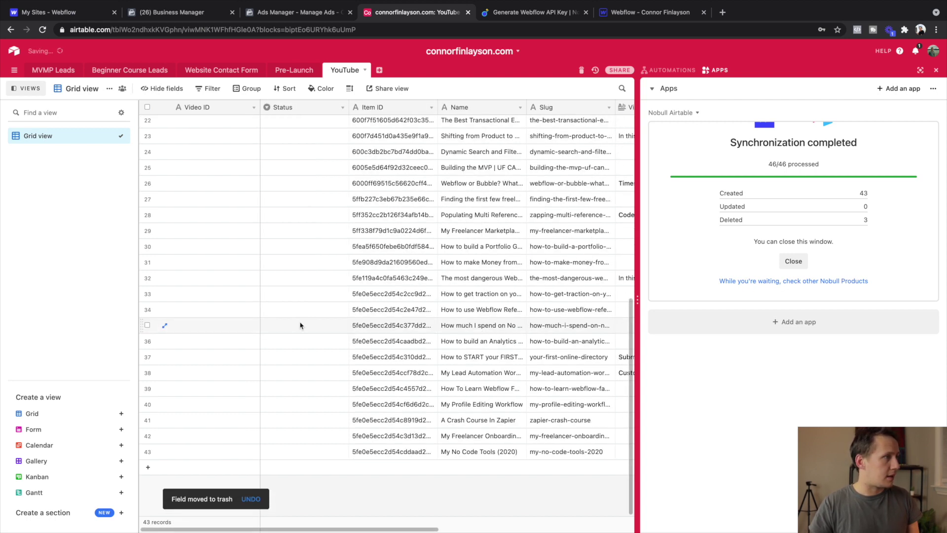
# Convert the primary Video ID field to a formula that outputs each record's Name.
pyautogui.click(253, 109)
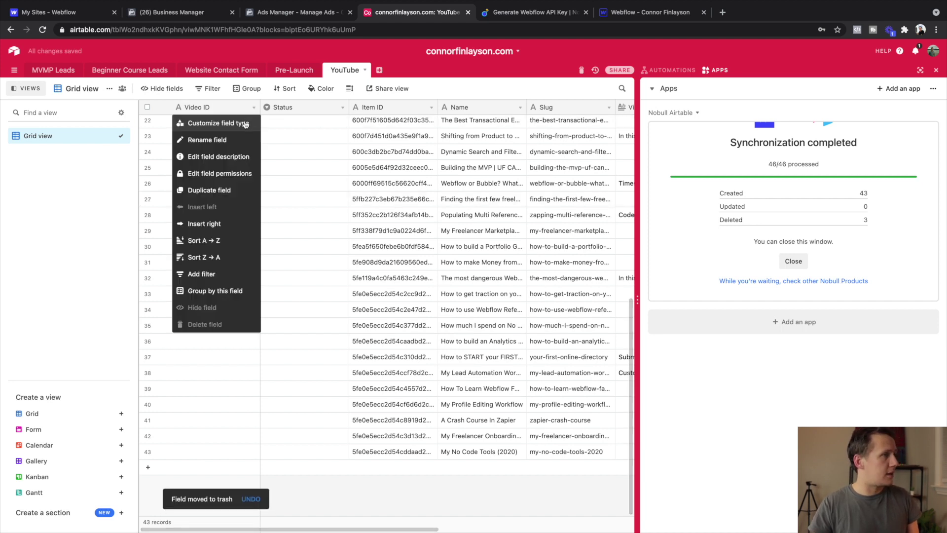
pyautogui.click(244, 123)
pyautogui.click(217, 186)
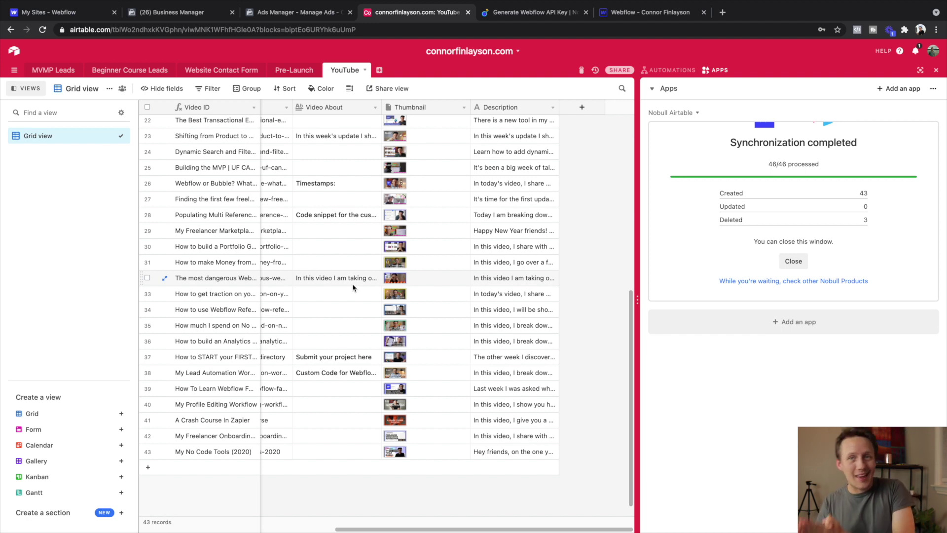
# Add a single select Experience field to the YouTube table with the options Beginner, Intermediate and Advanced.
pyautogui.click(581, 107)
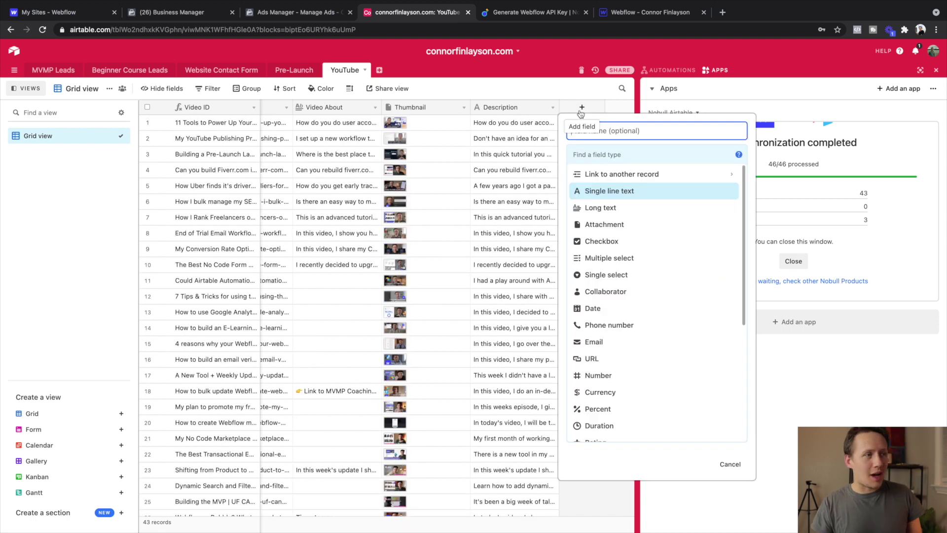
pyautogui.click(596, 275)
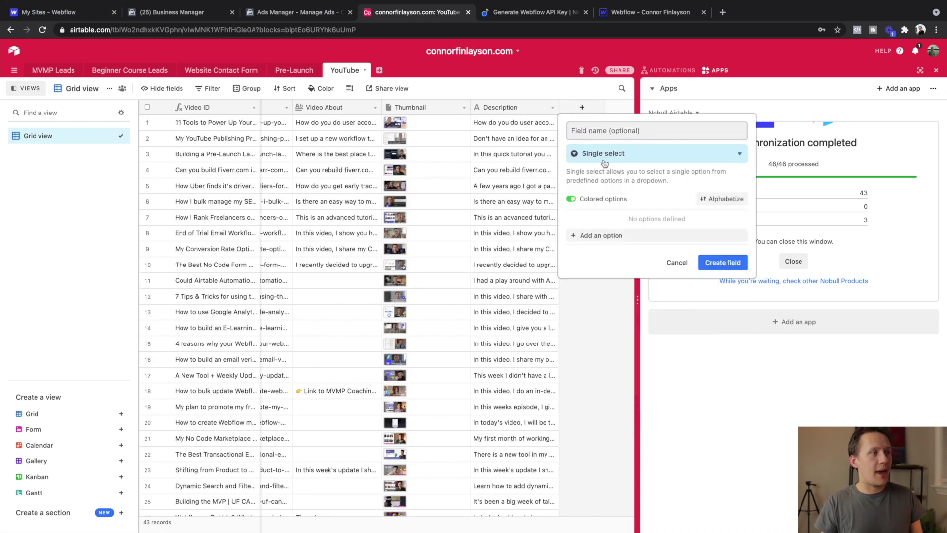
pyautogui.click(596, 235)
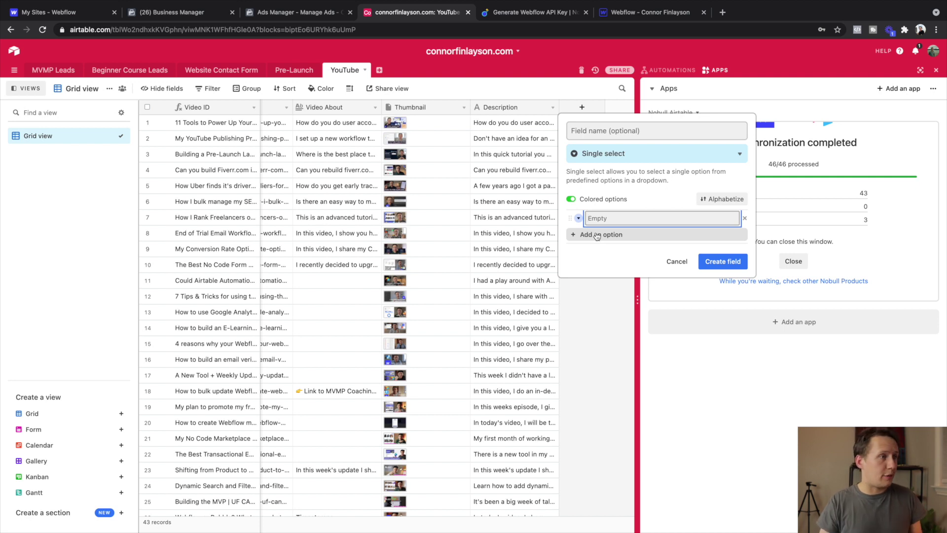
pyautogui.write('Beginner')
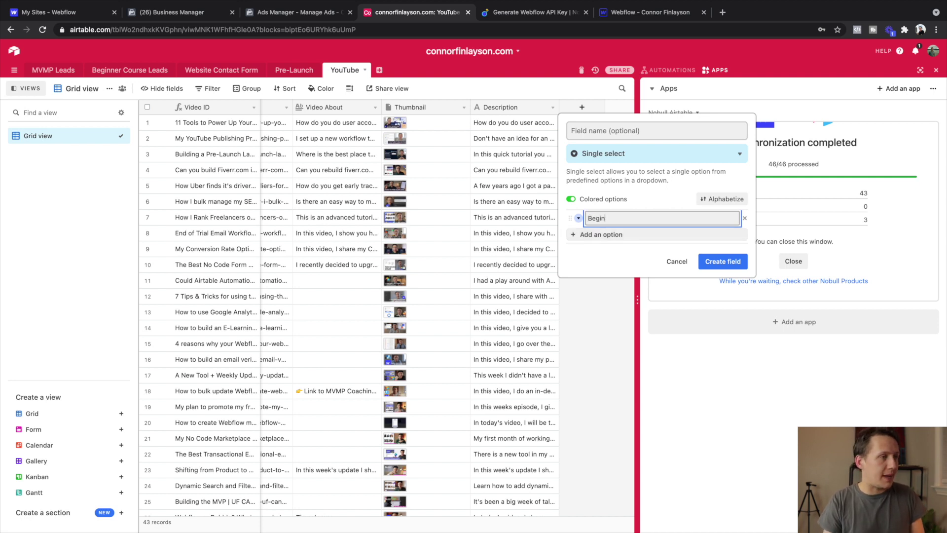
pyautogui.press('Return')
pyautogui.write('Intermed')
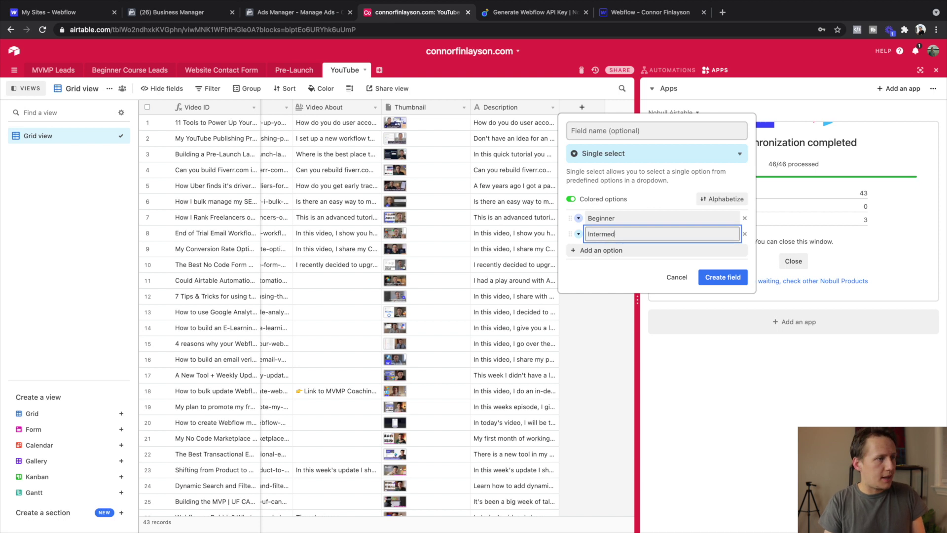
pyautogui.write('iate')
pyautogui.press('Return')
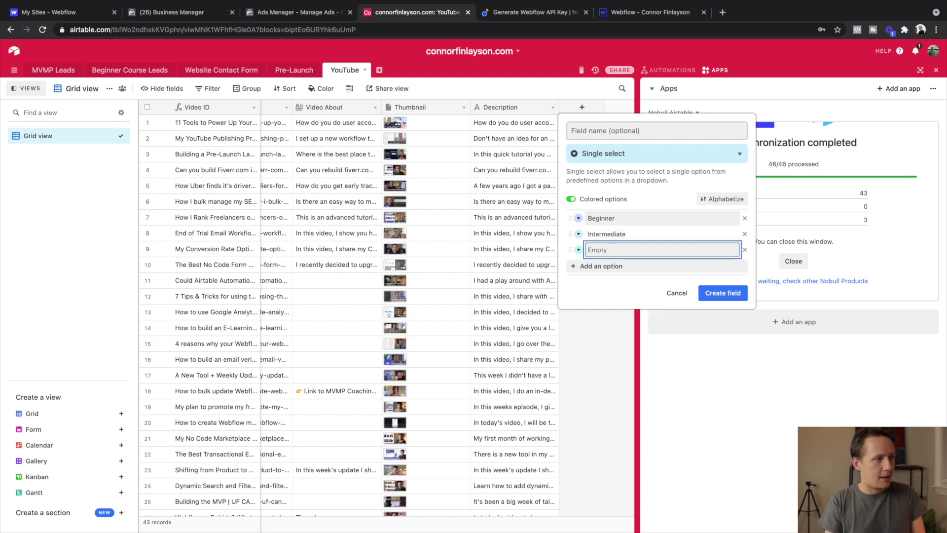
pyautogui.write('Advanced')
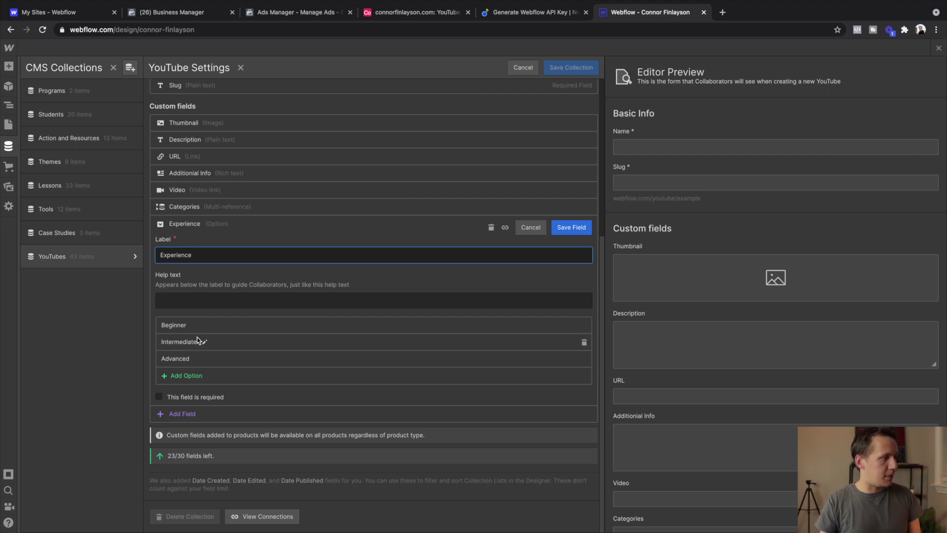
# Save the Experience option field in Webflow's YouTubes collection settings and look through the collection's items.
pyautogui.click(566, 227)
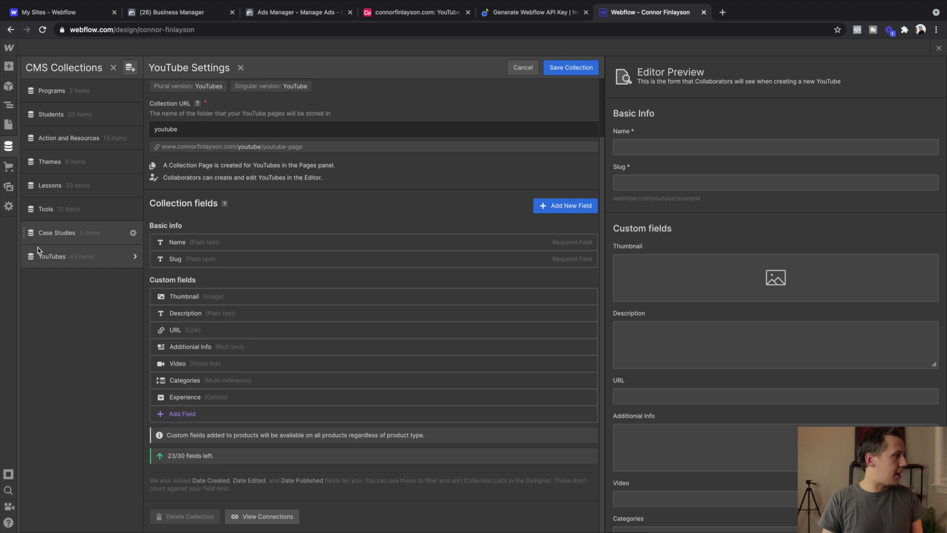
pyautogui.click(60, 255)
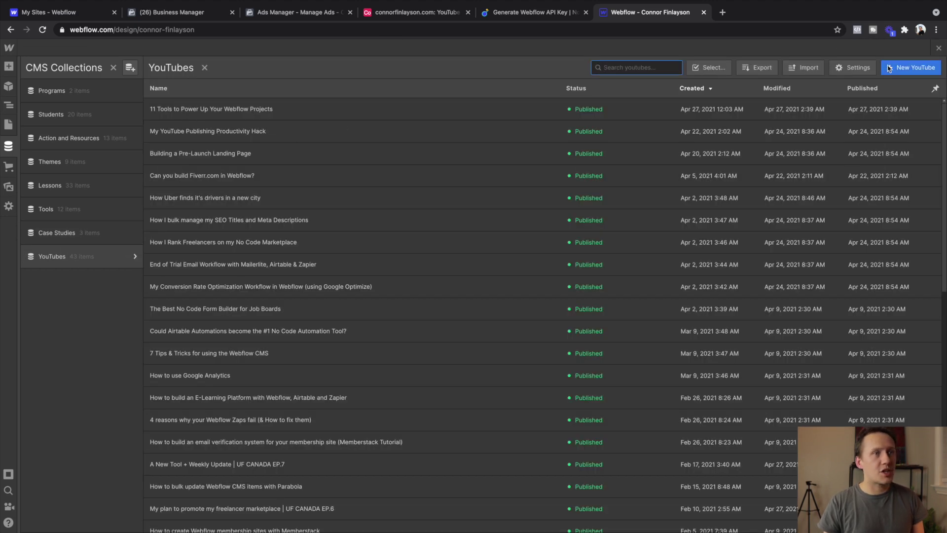
pyautogui.scroll(-4, 574, 216)
pyautogui.scroll(-7, 573, 217)
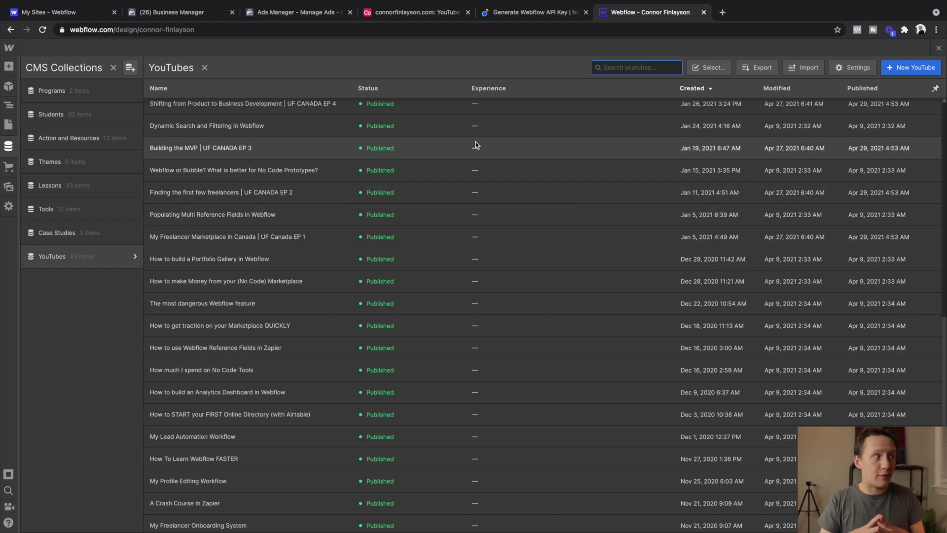
# In Airtable, dismiss the finished sync and edit the YouTubes connect so that its data is taken from Airtable.
pyautogui.hotkey('ctrl', '4')
pyautogui.scroll(-5, 587, 198)
pyautogui.scroll(6, 588, 198)
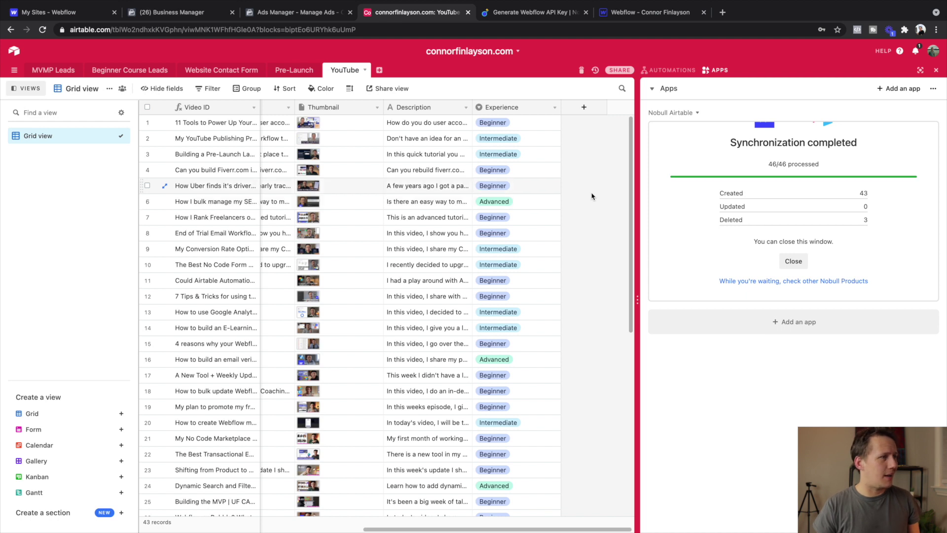
pyautogui.hscroll(1, 592, 196)
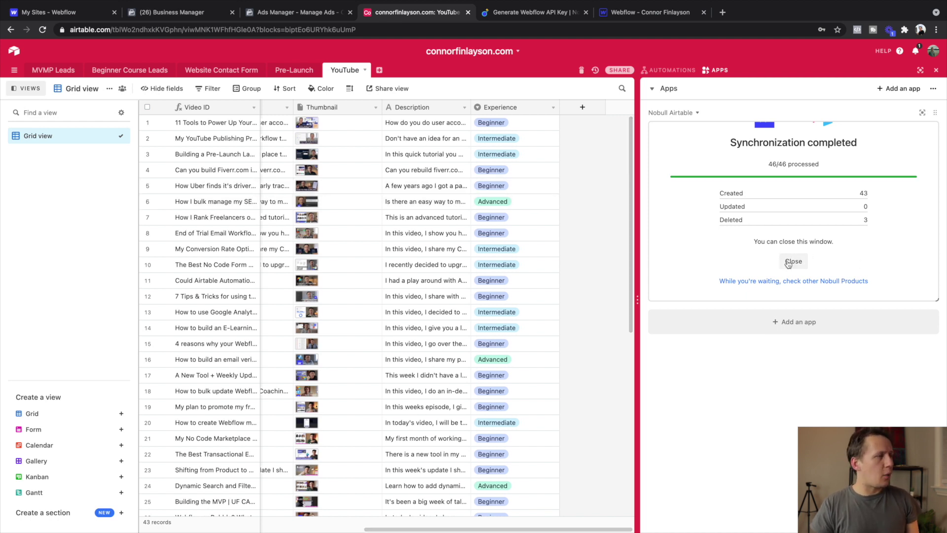
pyautogui.click(783, 262)
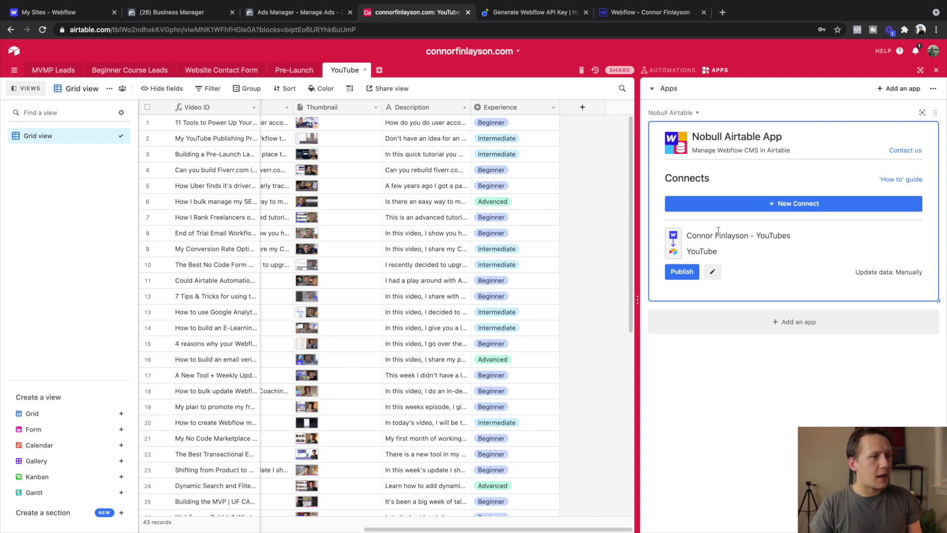
pyautogui.click(712, 272)
pyautogui.scroll(-1, 716, 267)
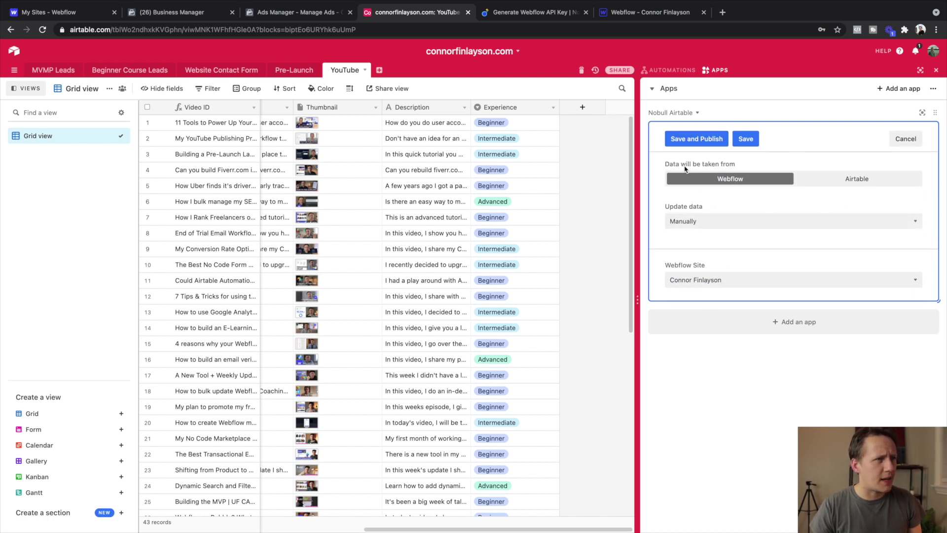
pyautogui.click(851, 179)
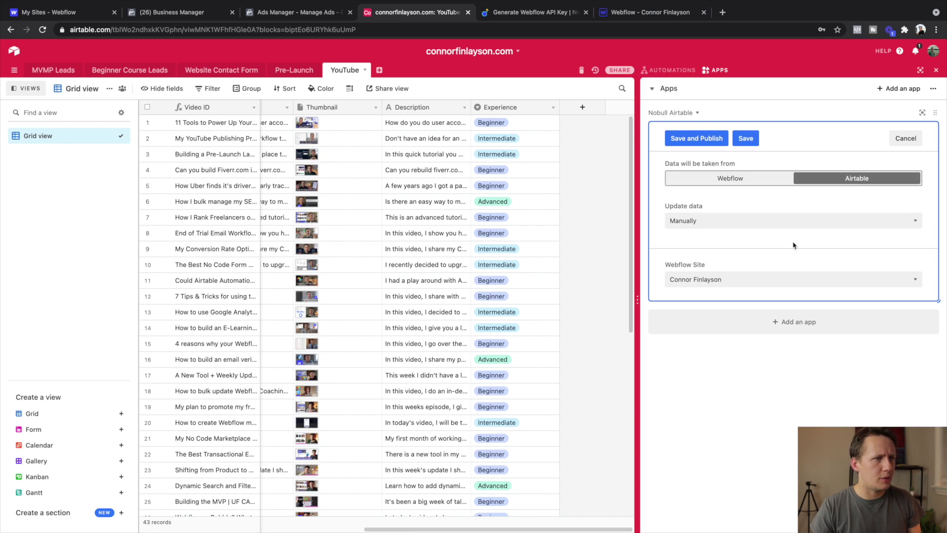
# Map Webflow's Experience field to Airtable's Experience field in the connect, then save and publish it.
pyautogui.scroll(-4, 794, 246)
pyautogui.scroll(-3, 793, 245)
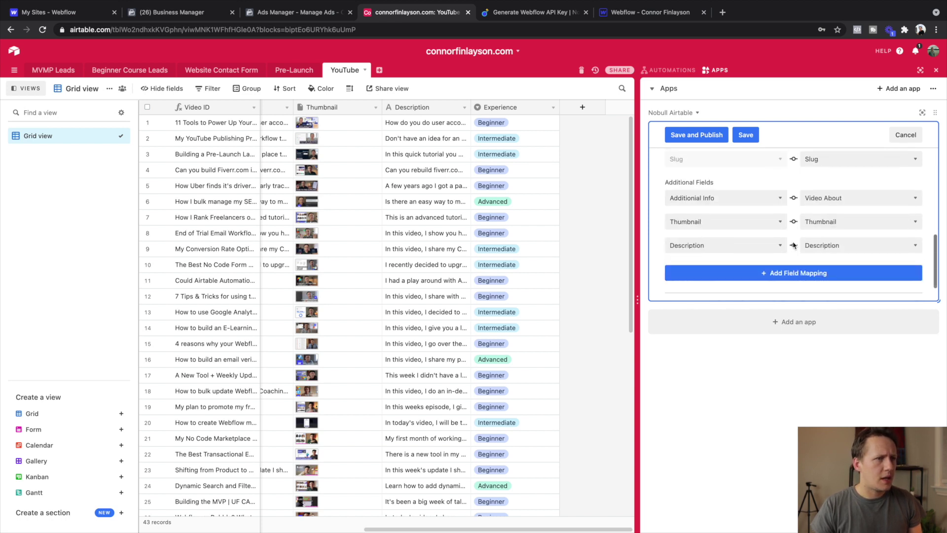
pyautogui.click(796, 273)
pyautogui.scroll(-1, 725, 219)
pyautogui.click(705, 210)
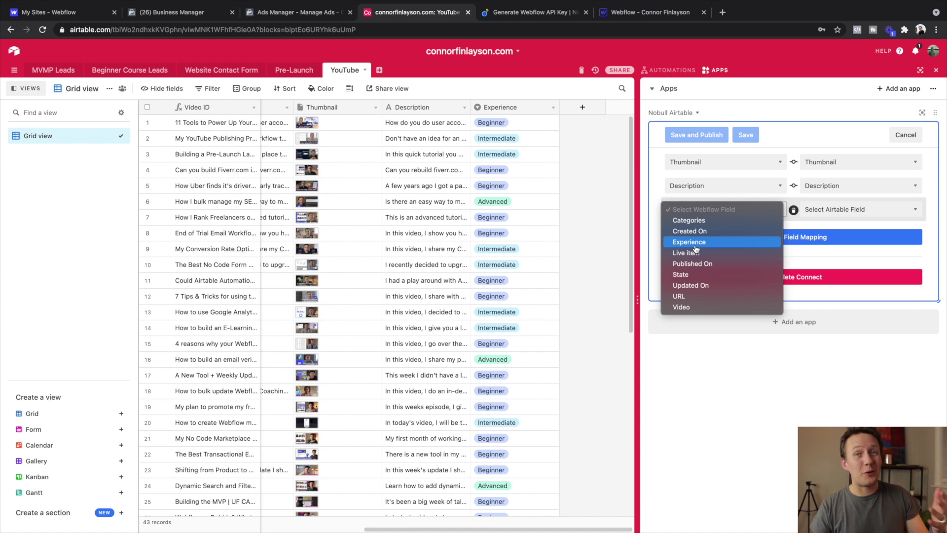
pyautogui.click(694, 243)
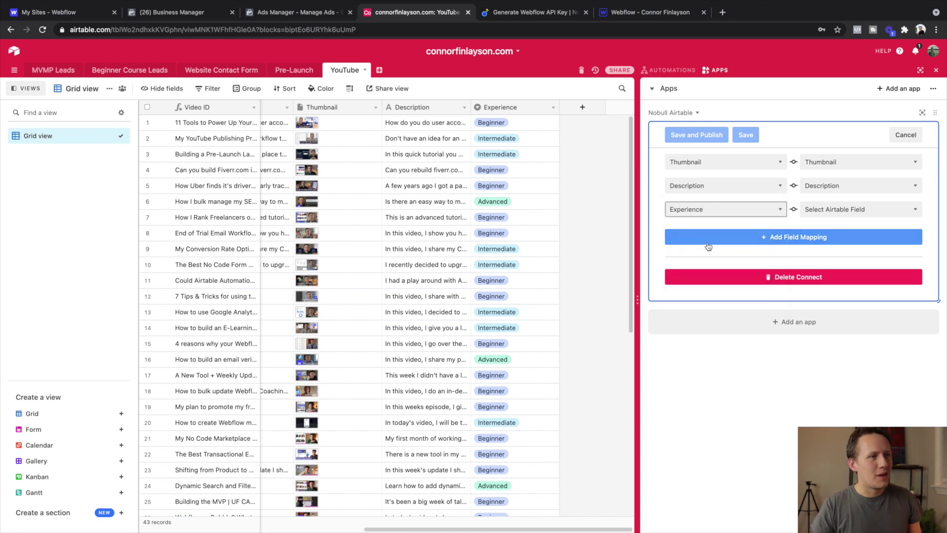
pyautogui.click(849, 212)
pyautogui.click(839, 242)
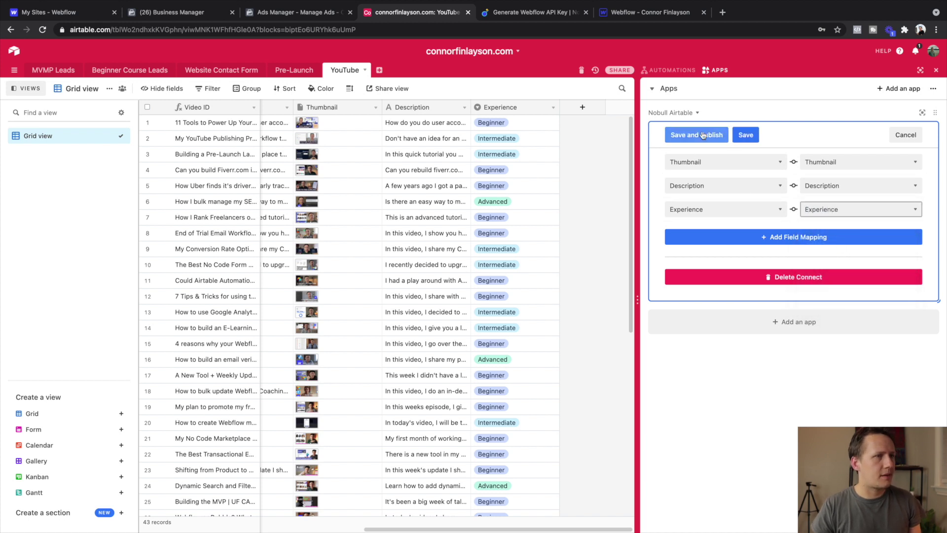
pyautogui.click(703, 136)
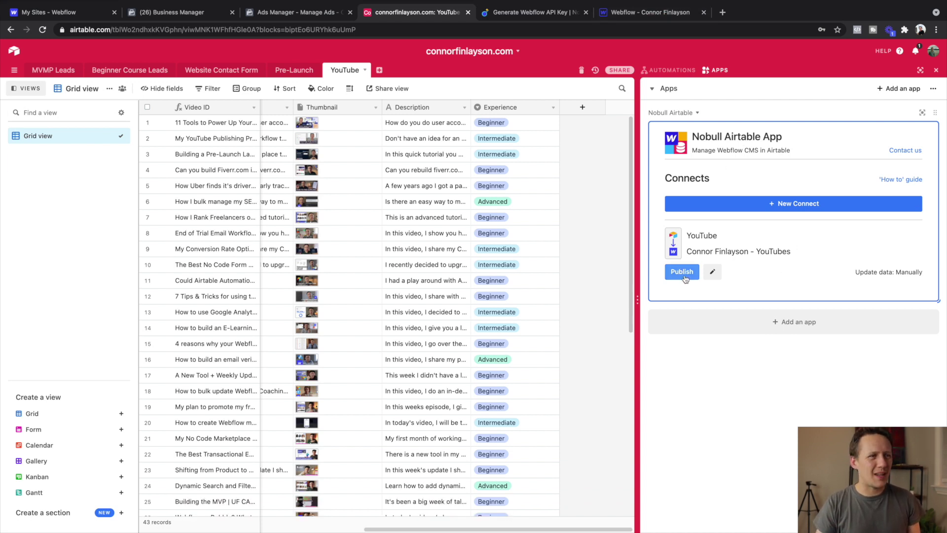
pyautogui.click(682, 273)
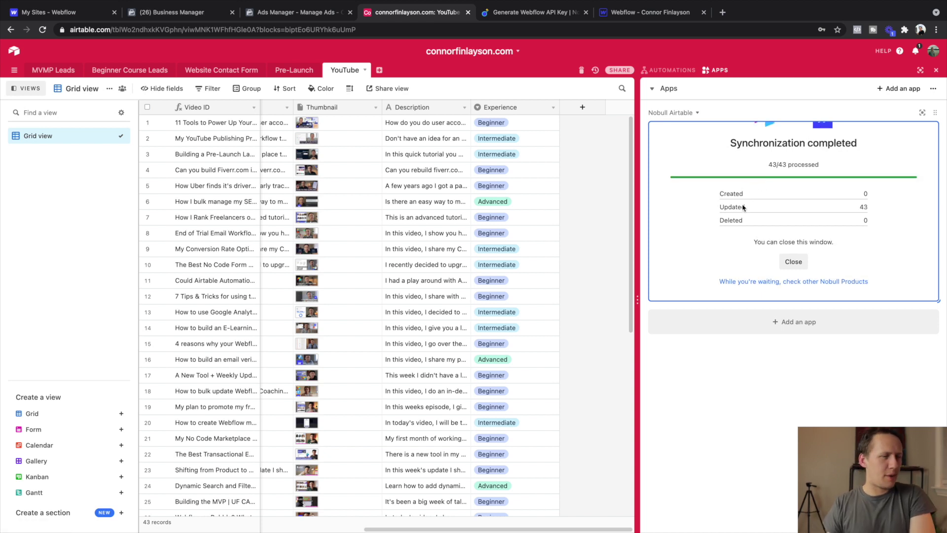
# Switch to Webflow, reload the YouTubes collection, show its Experience column and check the values down the list.
pyautogui.click(646, 12)
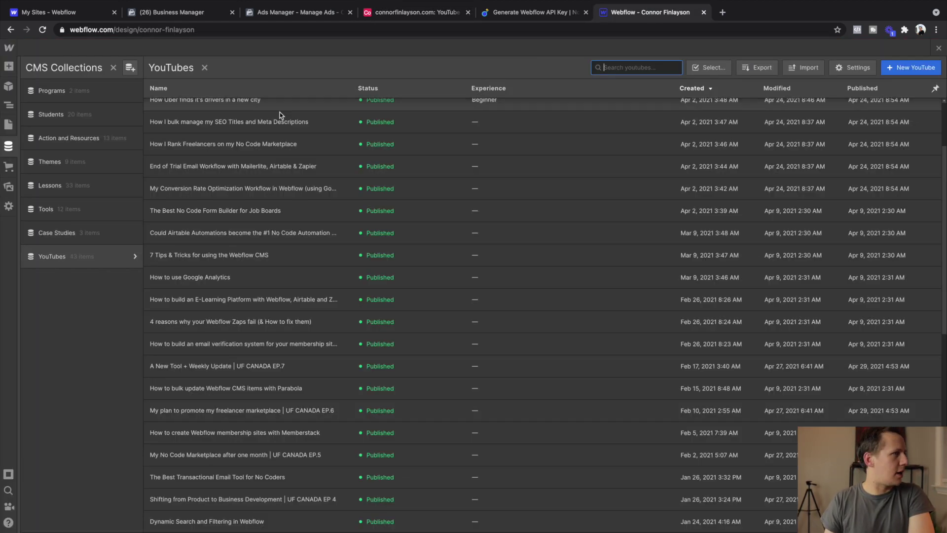
pyautogui.click(42, 30)
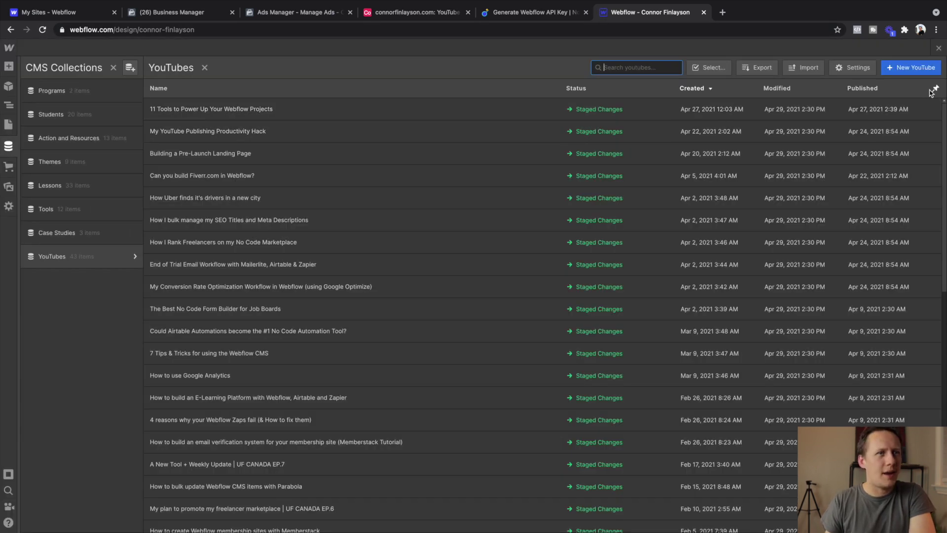
pyautogui.click(935, 90)
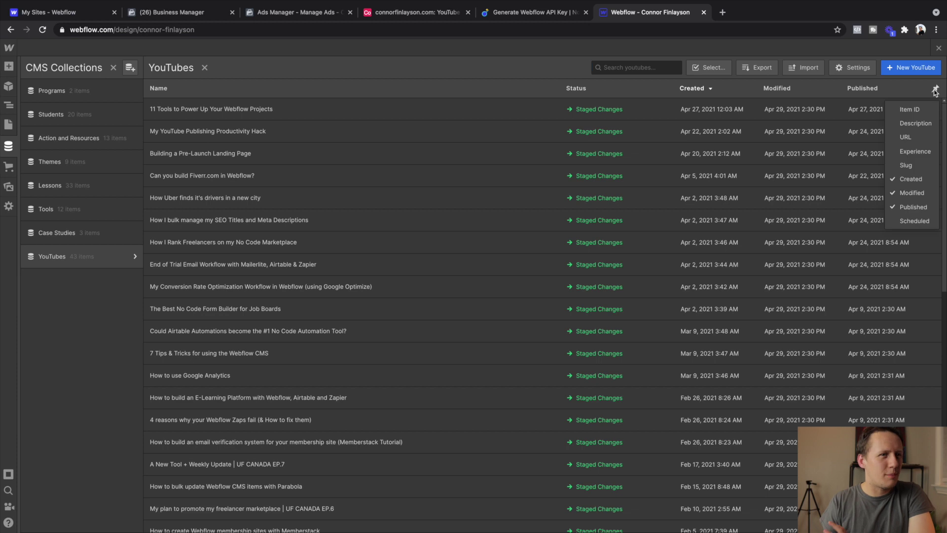
pyautogui.click(911, 153)
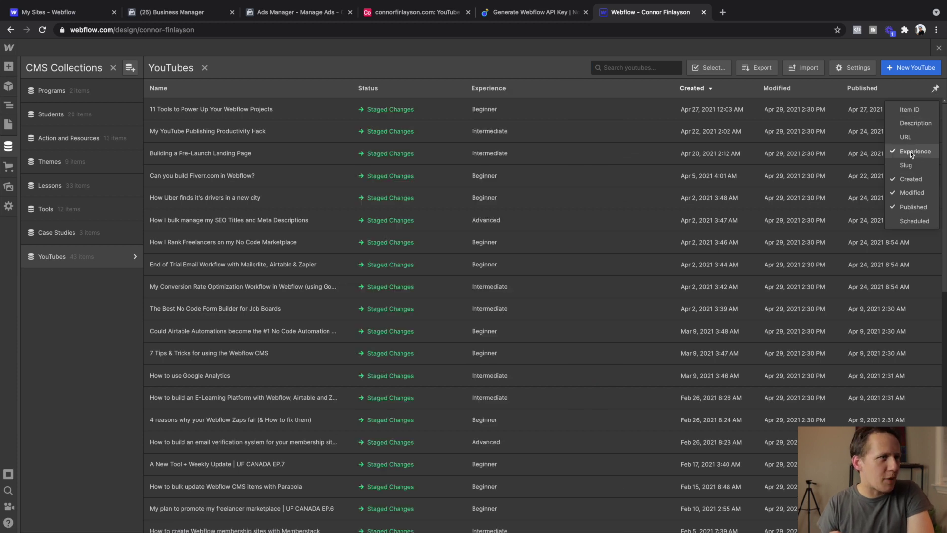
pyautogui.scroll(-3, 549, 225)
pyautogui.scroll(-10, 549, 225)
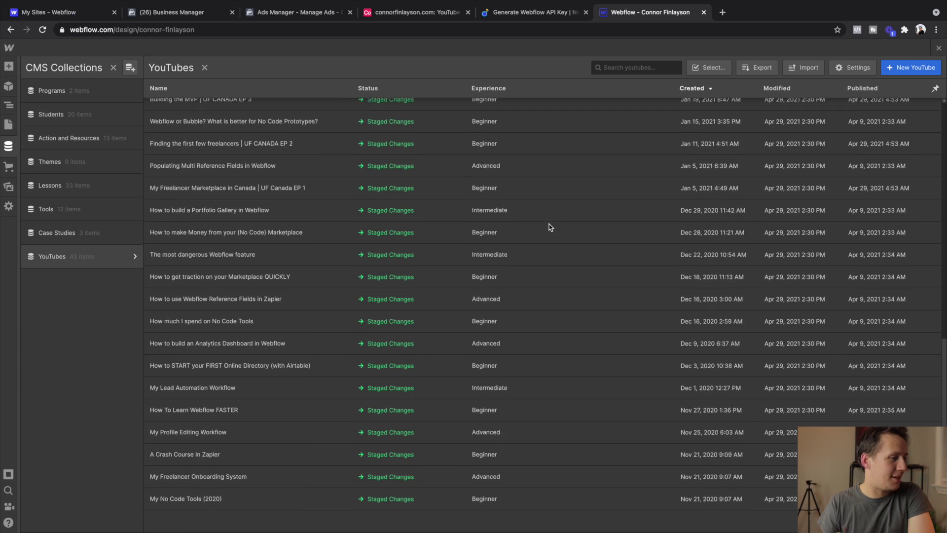
pyautogui.scroll(10, 549, 225)
# Compare the Experience values between Airtable and Webflow, then dismiss the completed sync summary in Airtable.
pyautogui.click(418, 12)
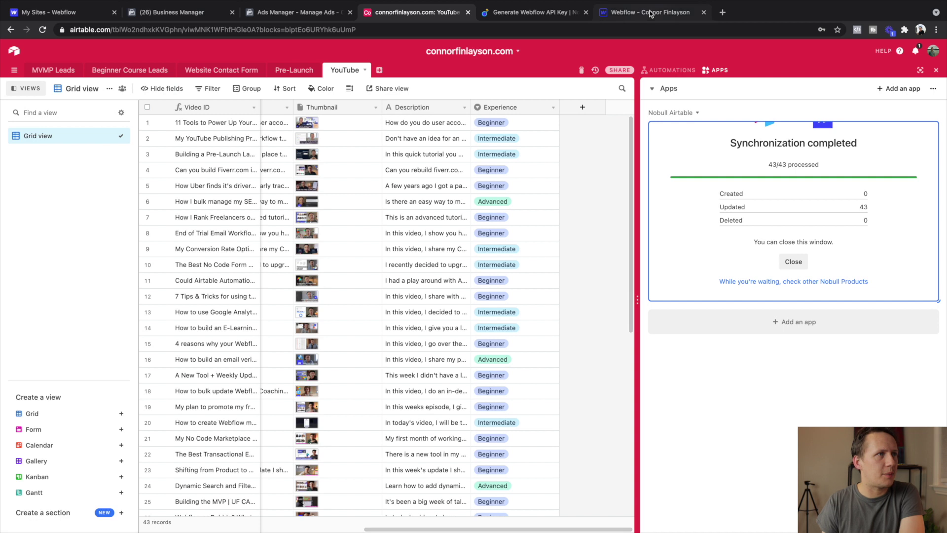
pyautogui.hotkey('ctrl', '9')
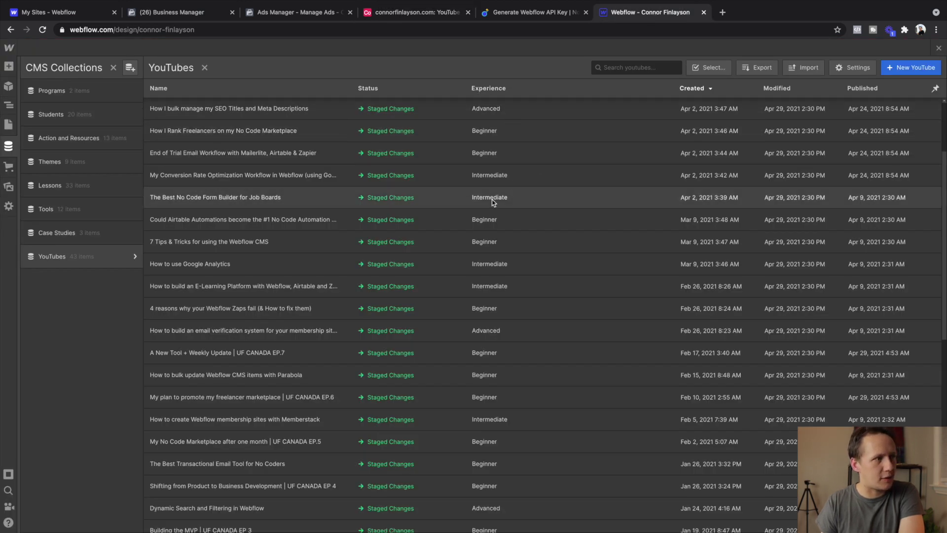
pyautogui.click(403, 13)
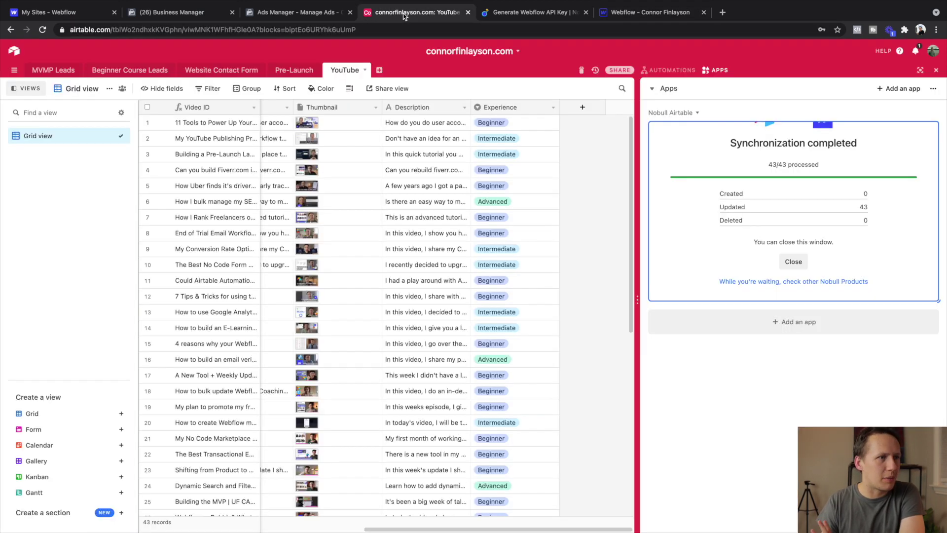
pyautogui.click(793, 262)
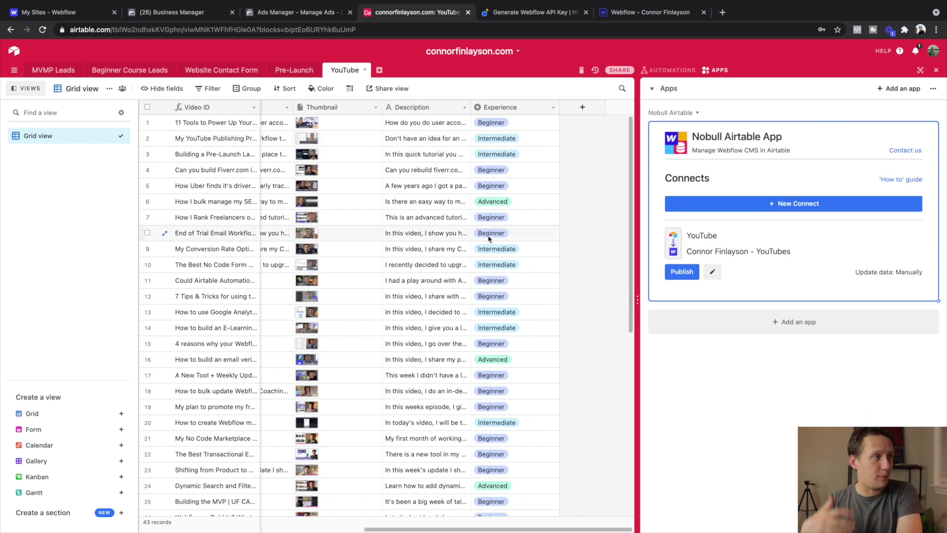